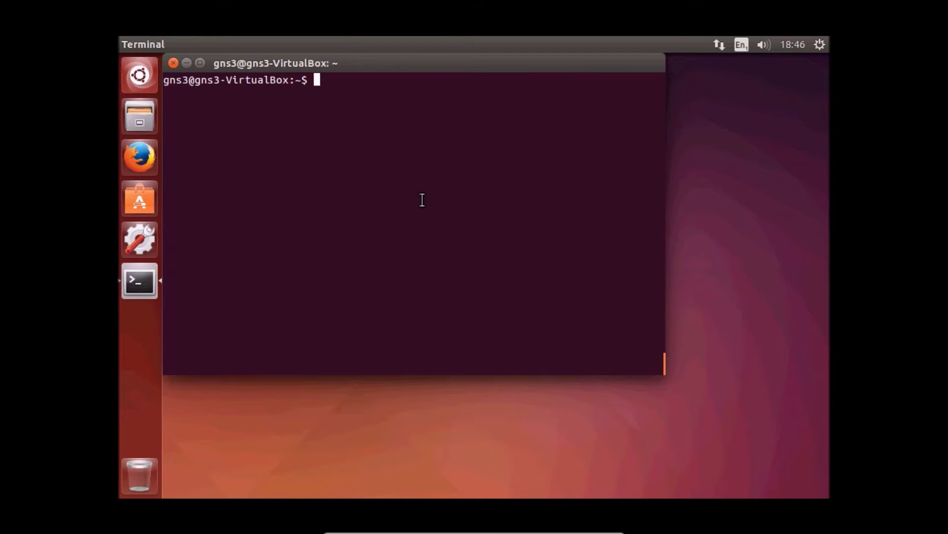
Run sudo apt-get update to refresh package lists, then recall the command
type("sudo apt")
key("Tab")
key("Tab")
type("-g")
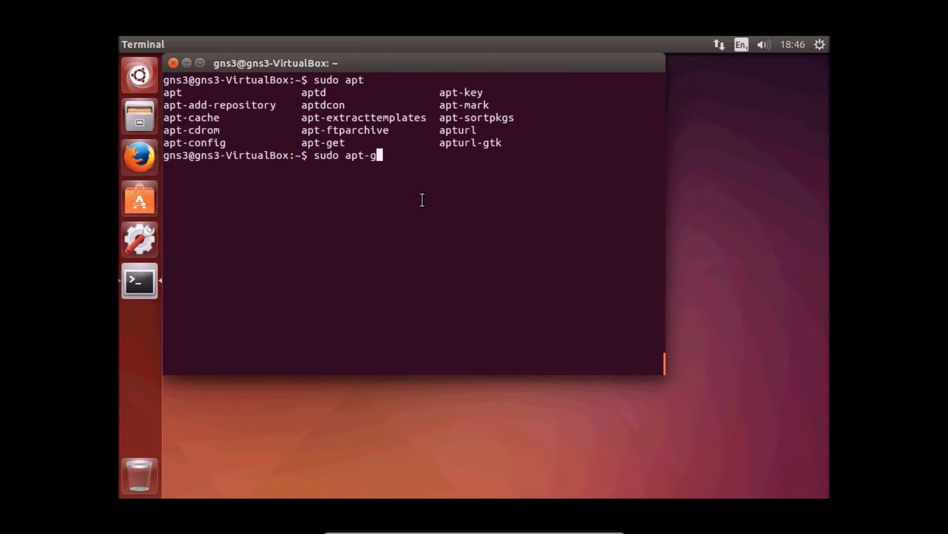
key("Tab")
type("update")
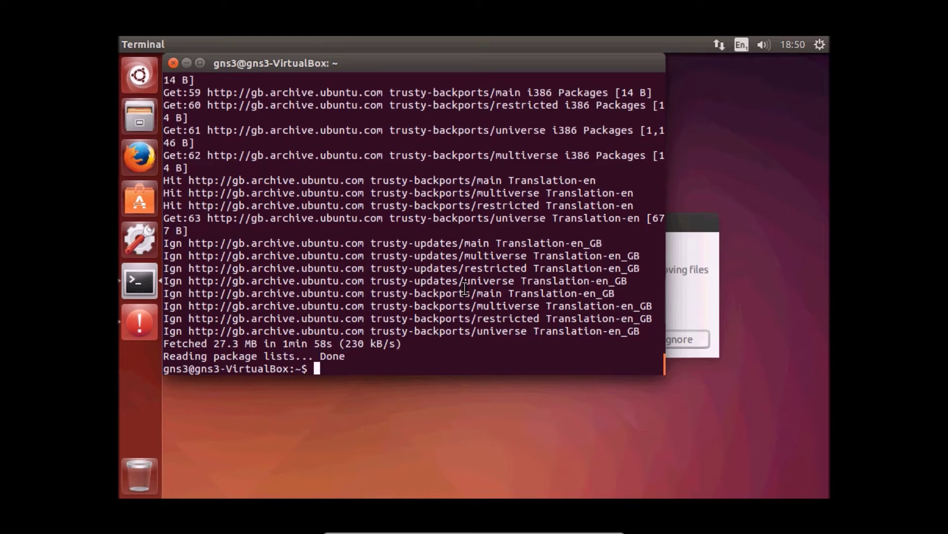
key("Up")
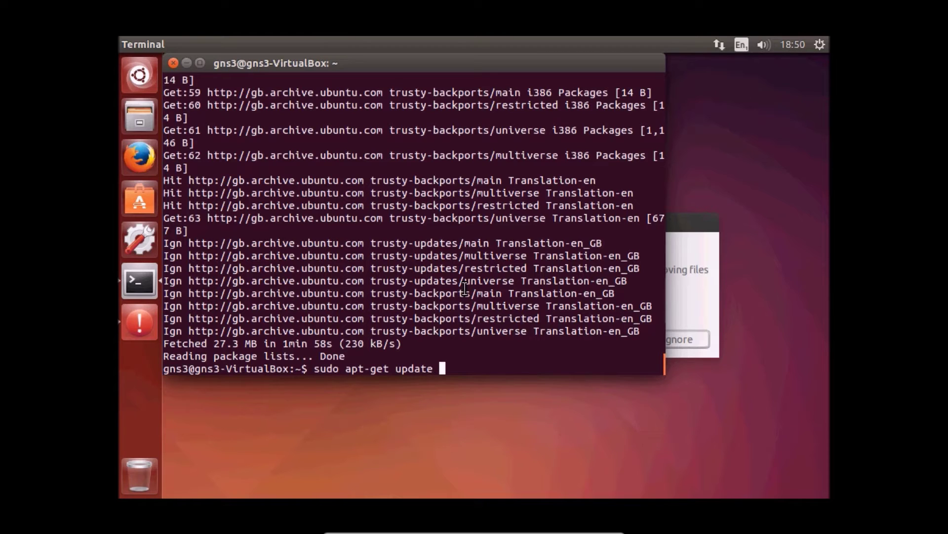
Upgrade all 124 packages with sudo apt-get upgrade, then launch GNS3 using sudo gns3
key("BackSpace")
key("BackSpace")
key("BackSpace")
key("BackSpace")
key("BackSpace")
type("grade")
key("Return")
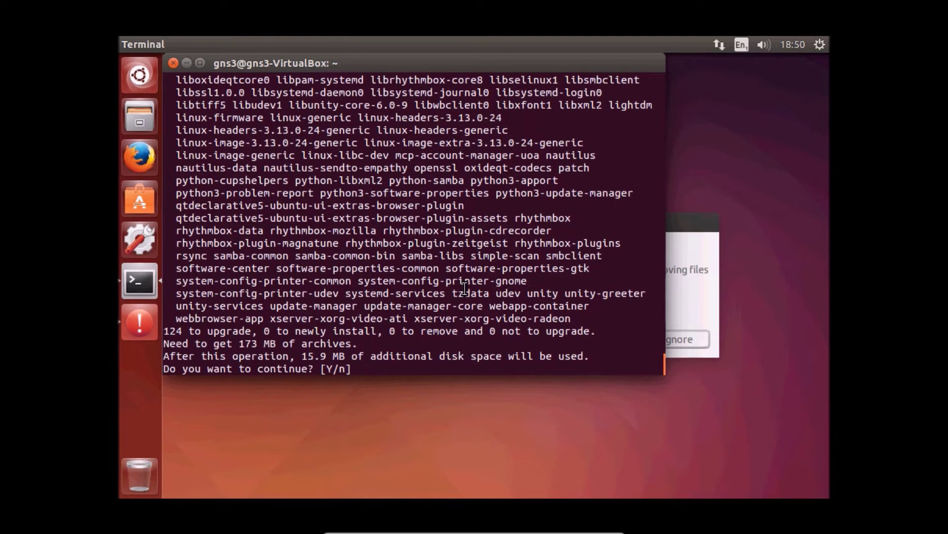
type("y")
key("Return")
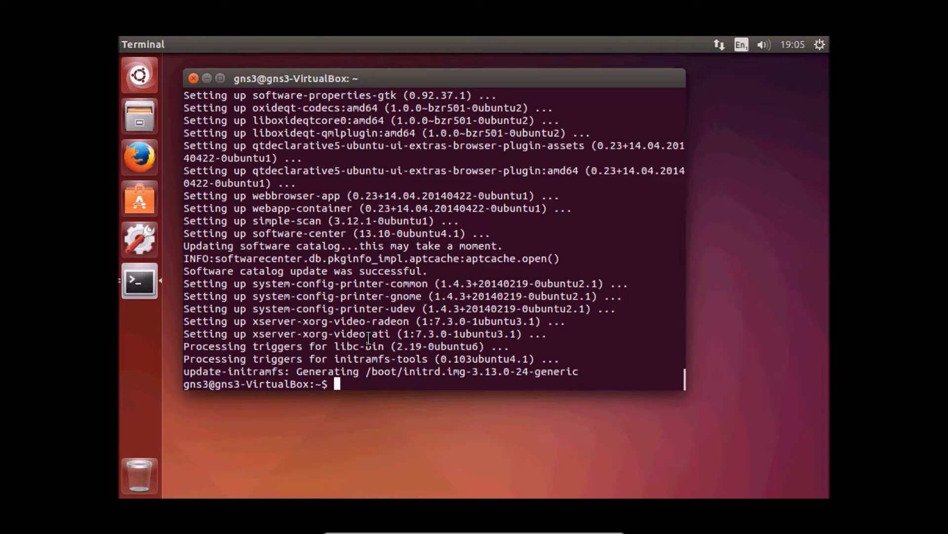
type("sudo gns3")
key("Return")
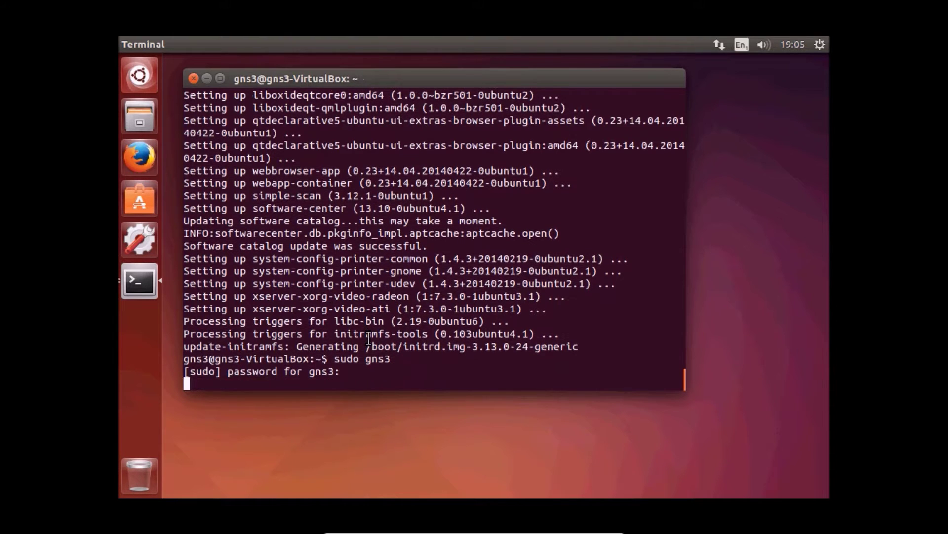
Enter the sudo password, confirm GNS3 is version 1.0-alpha3, and quit GNS3
key("Return")
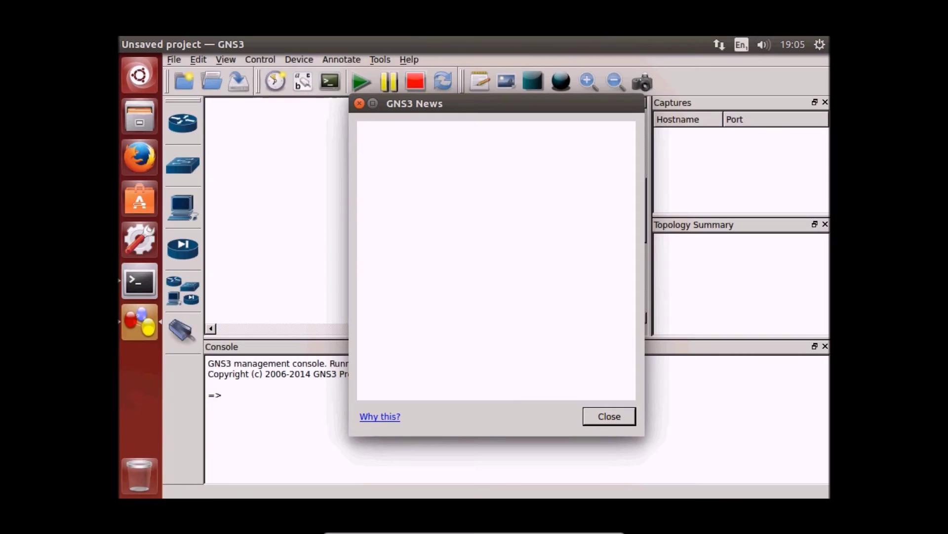
left_click(623, 418)
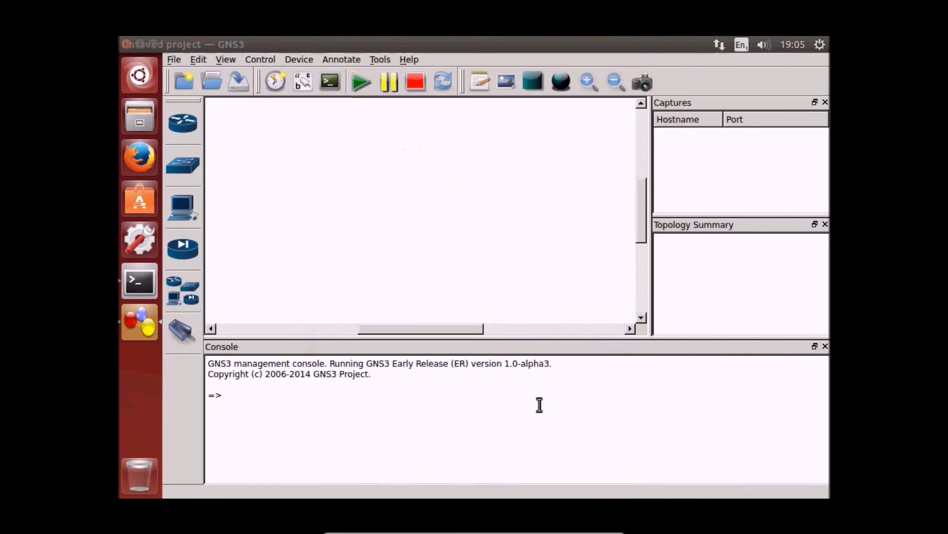
left_click_drag(476, 367, 565, 365)
left_click(589, 366)
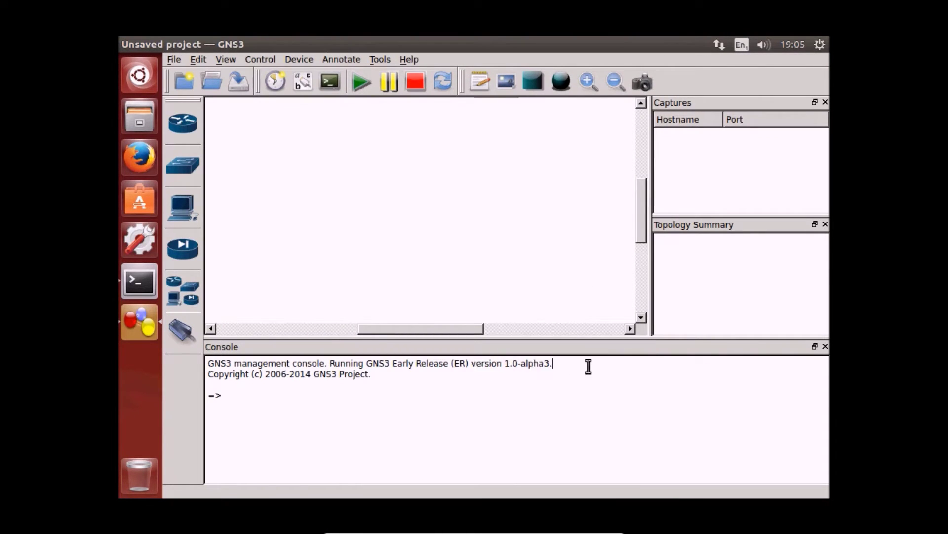
left_click(174, 60)
left_click(242, 199)
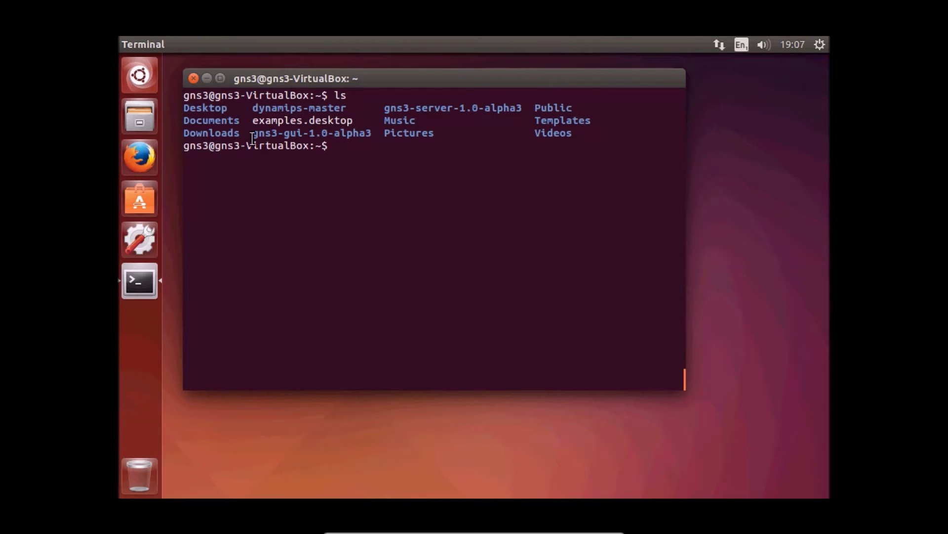
Build an rm -rf command targeting gns3-gui-1.0-alpha3/ and gns3-server-1.0-alpha3/
left_click_drag(254, 138, 523, 112)
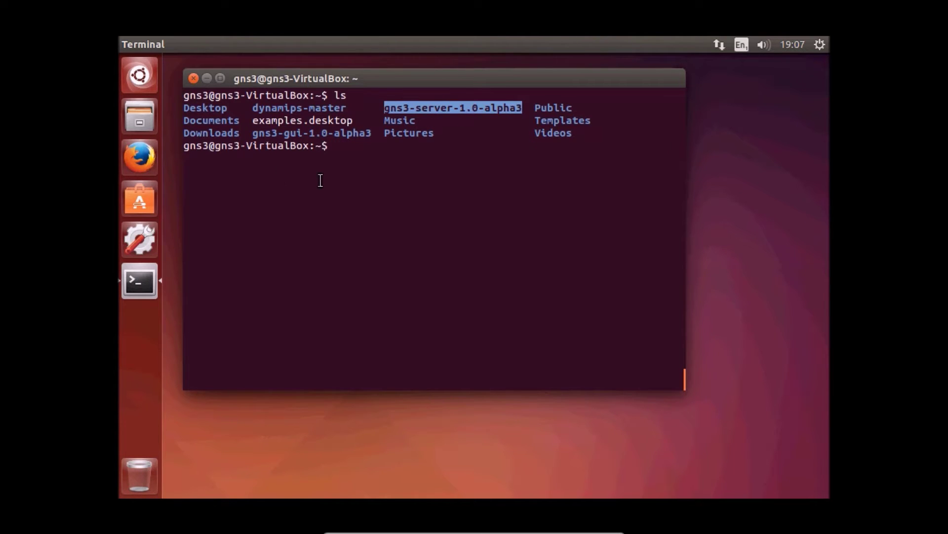
left_click(344, 153)
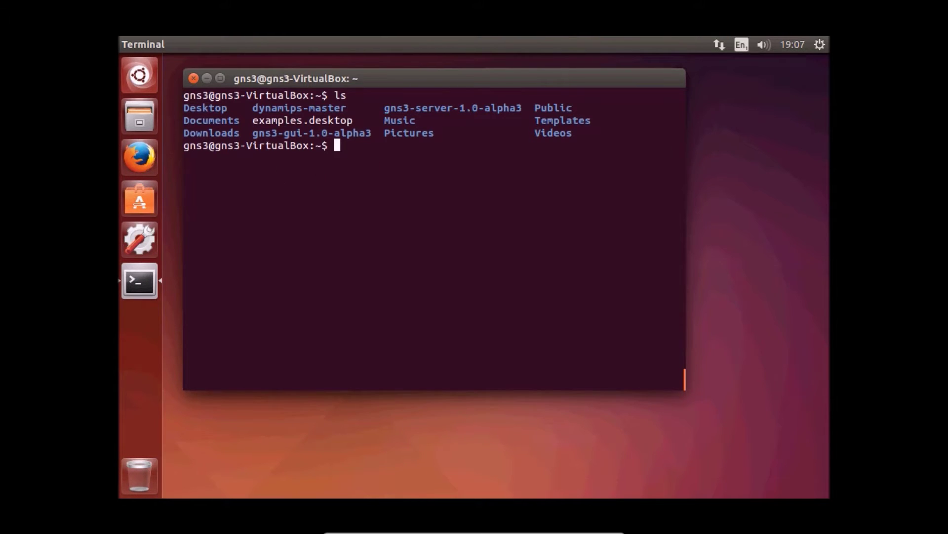
type("rm")
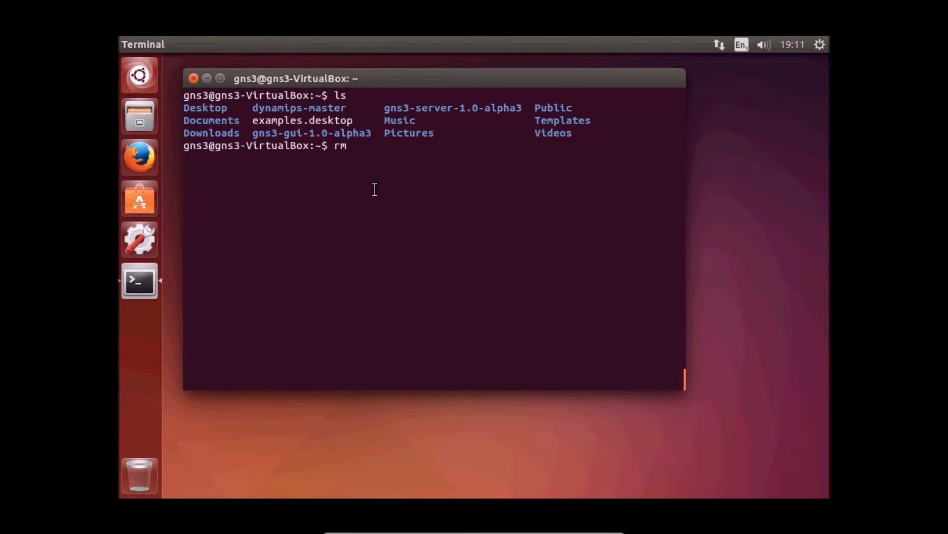
type("-")
key("BackSpace")
type("rf gns3-g")
key("Tab")
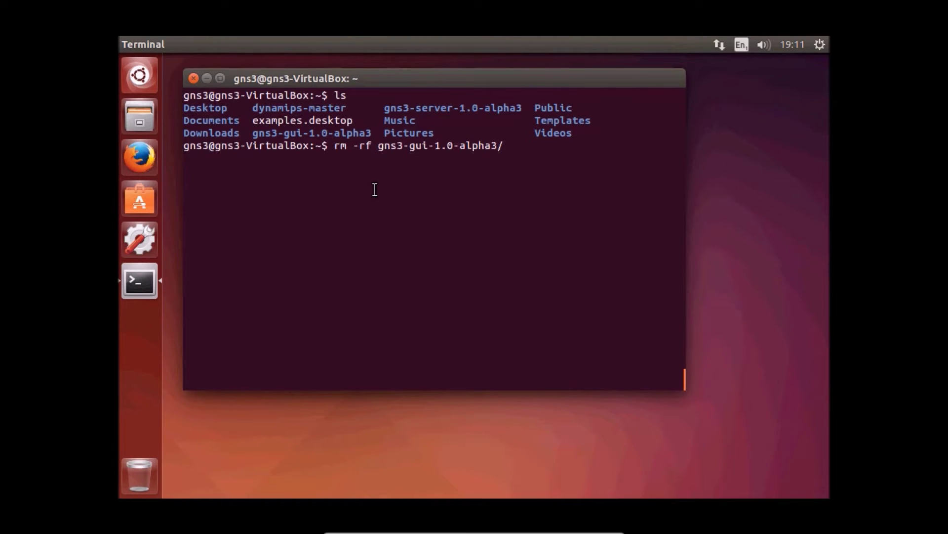
type("gns3-")
type("s")
key("Tab")
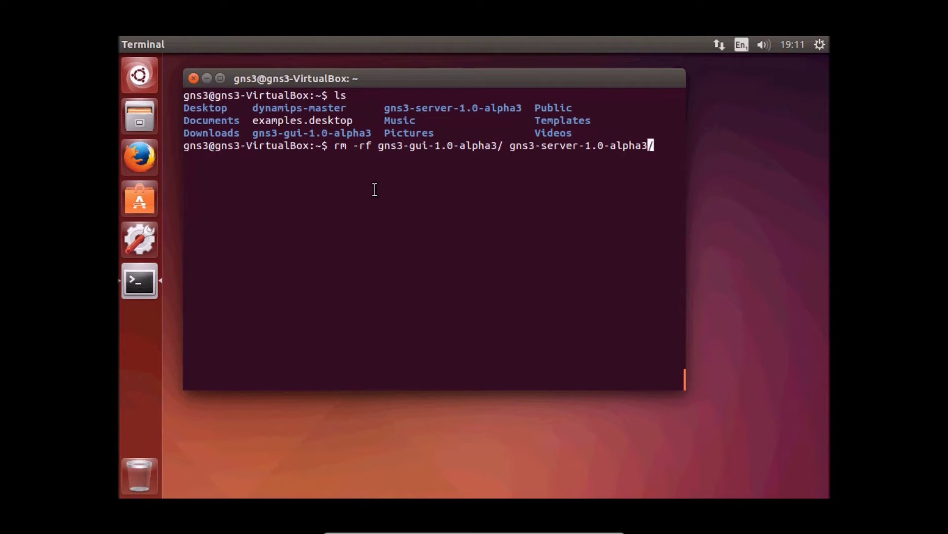
Prefix the command with sudo and run it to delete both alpha3 folders
key("ctrl+Left")
key("ctrl+Left")
key("ctrl+Left")
key("ctrl+Left")
key("ctrl+Left")
key("ctrl+Left")
key("ctrl+Left")
key("ctrl+Left")
key("ctrl+Left")
key("ctrl+Left")
key("ctrl+Left")
key("ctrl+Left")
type("sudo")
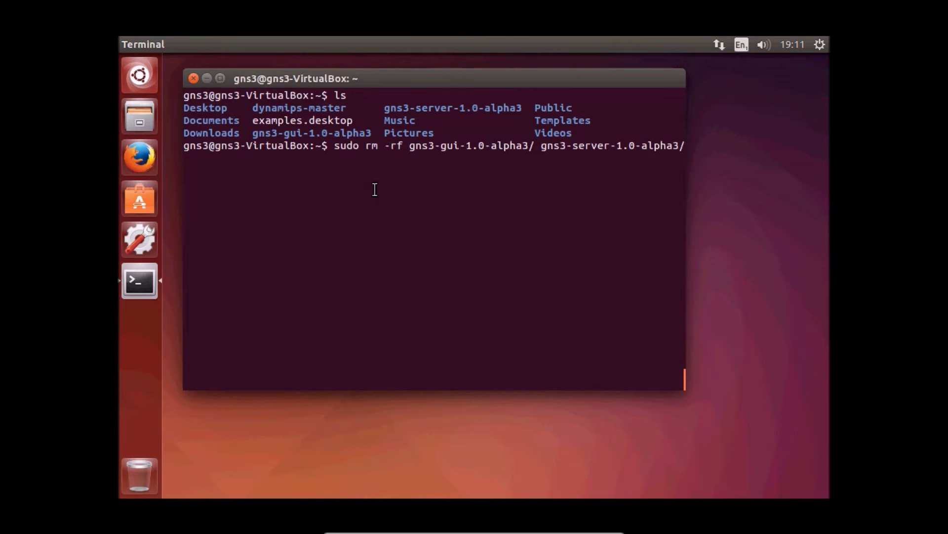
key("Left")
key("ctrl+Left")
key("Right")
key("Right")
key("Right")
key("Right")
key("Right")
key("Right")
key("Right")
key("Right")
key("Right")
key("Right")
key("Right")
key("Right")
key("Right")
key("Right")
key("Right")
key("Right")
key("Right")
key("Right")
key("Right")
key("Right")
key("Right")
key("Right")
key("Right")
key("Right")
key("Right")
key("Right")
key("Right")
key("Right")
key("Right")
key("Right")
key("Right")
key("Right")
key("Right")
key("Right")
key("Right")
key("Right")
key("Right")
key("Right")
key("Right")
key("Right")
key("Right")
key("Right")
key("Return")
List the home folder with ls to confirm the alpha3 folders are gone
type("ls")
key("Return")
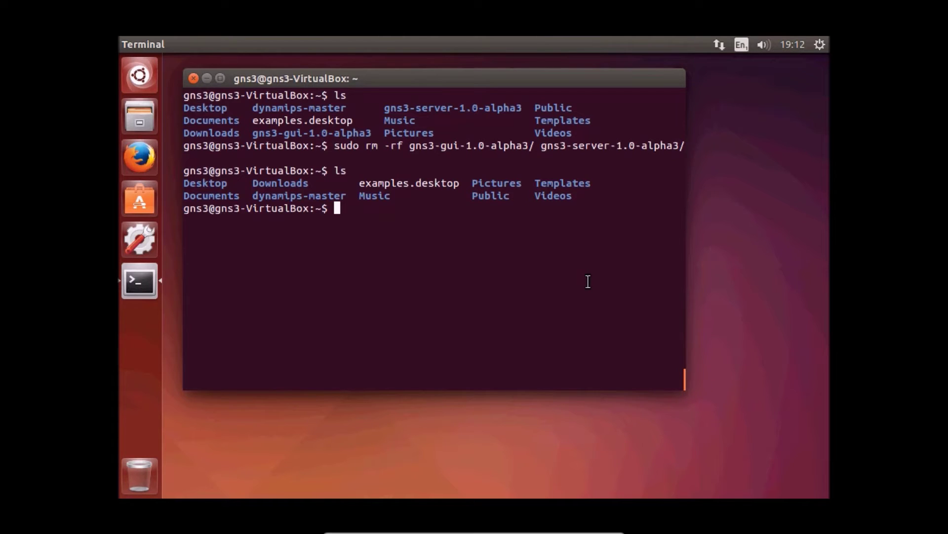
type("wget")
Download the gns3-gui v1.0-alpha4.zip from the pasted URL and unzip it
right_click(514, 237)
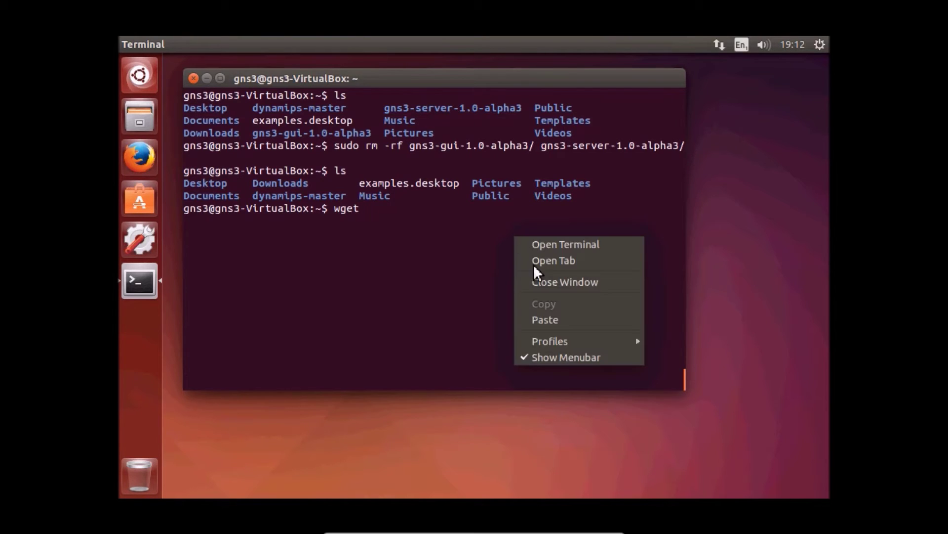
left_click(555, 325)
key("Return")
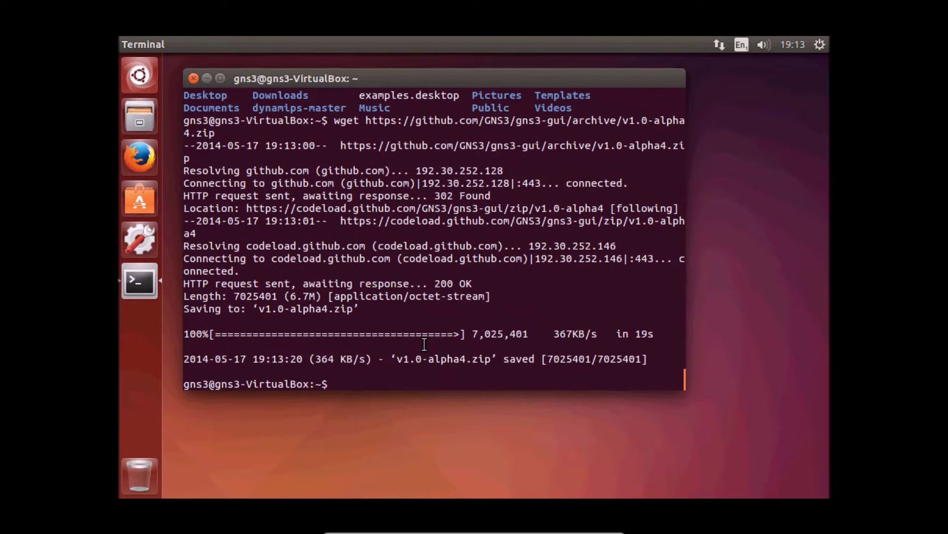
type("unzip v")
key("Tab")
key("Return")
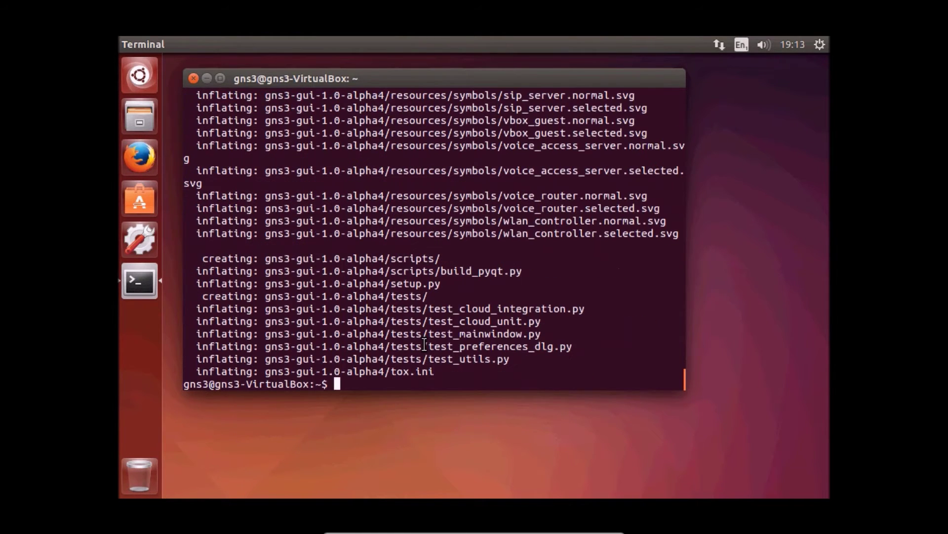
Delete the downloaded v1.0-alpha4.zip archive
type("rn")
type("m ")
type("v")
key("Tab")
key("Return")
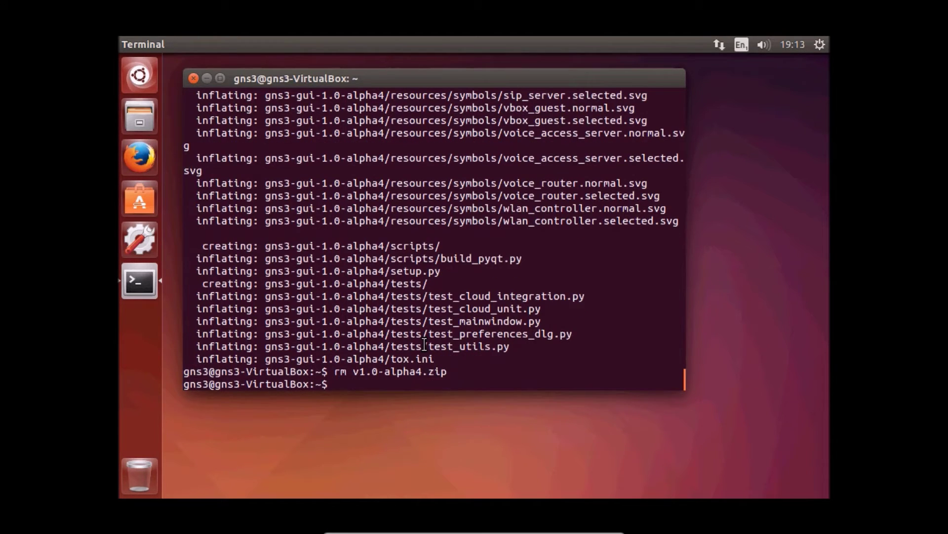
key("Return")
key("Return")
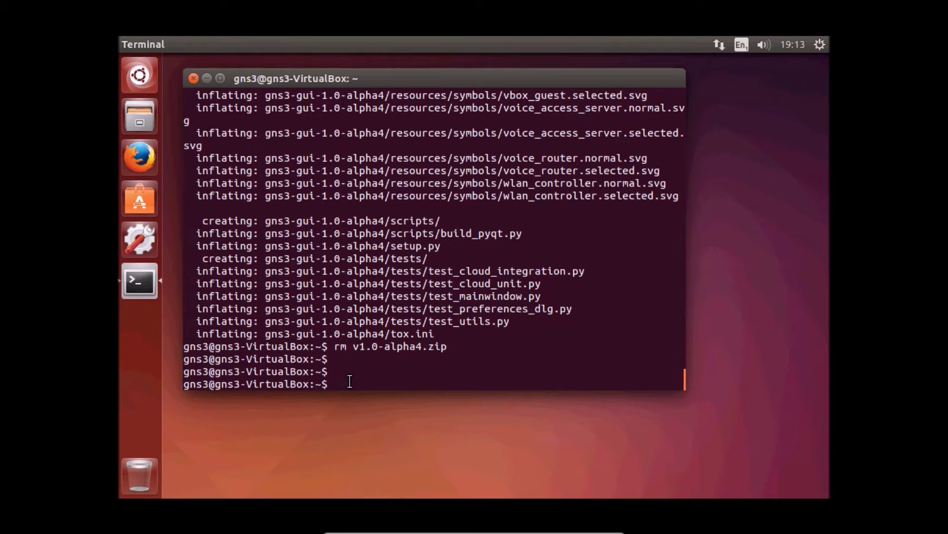
Download the gns3-server v1.0-alpha4.zip from the pasted URL and unzip it
type("wget")
right_click(466, 370)
left_click(485, 330)
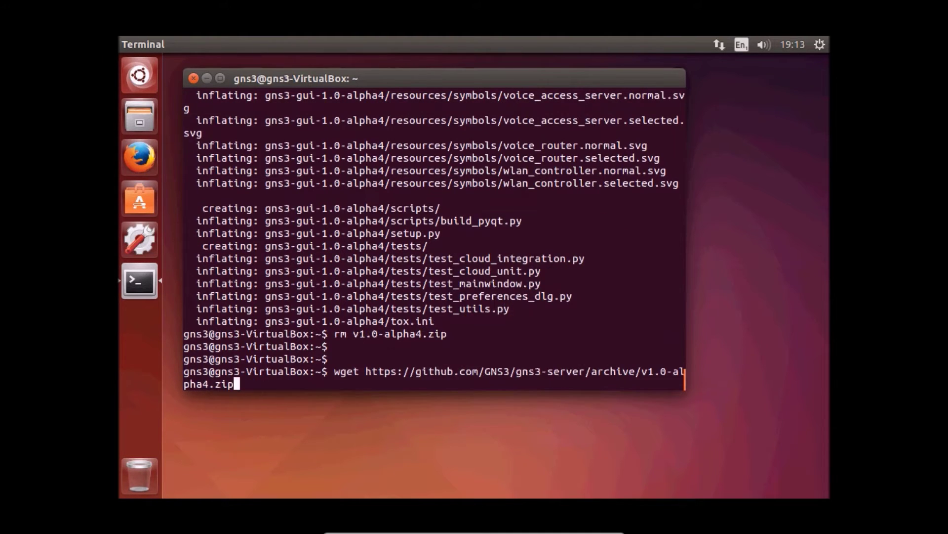
key("Return")
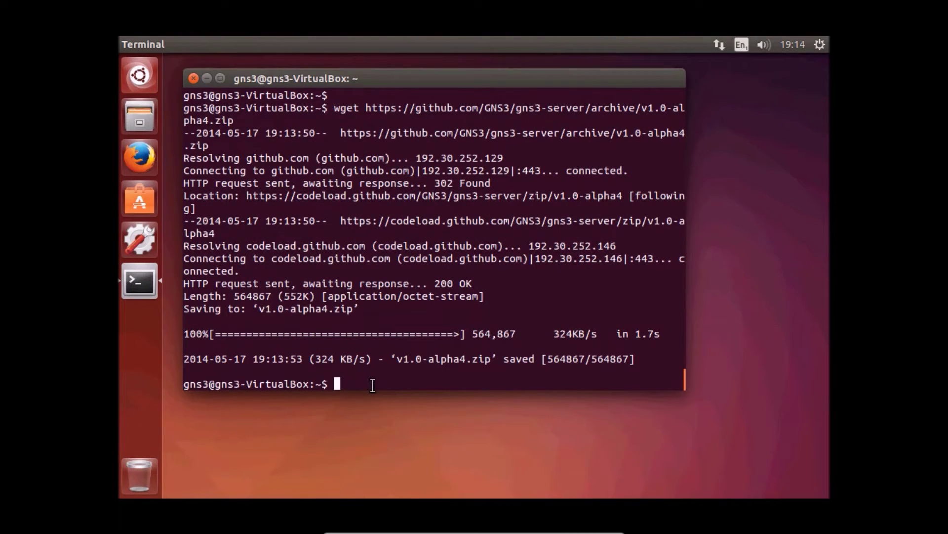
type("unzip v")
key("Tab")
key("Return")
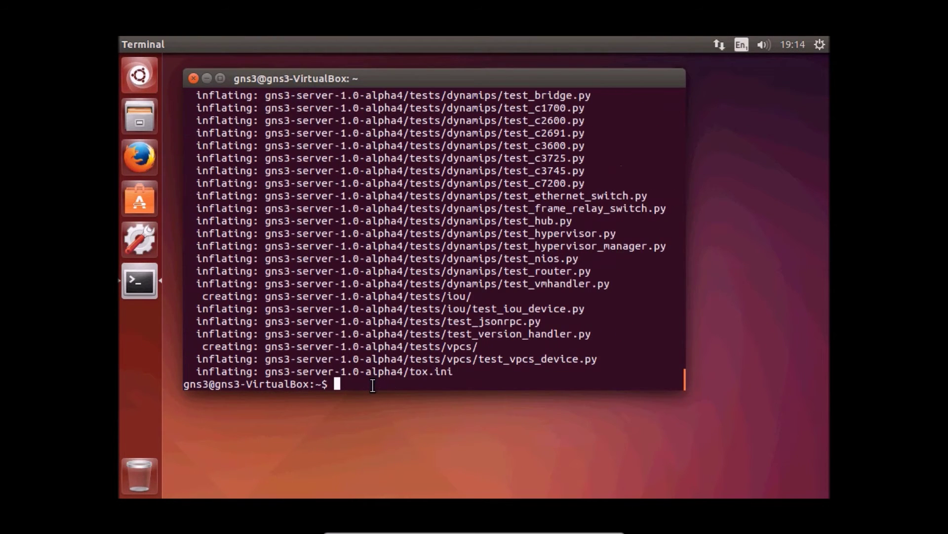
Remove the server v1.0-alpha4.zip and list the home folder contents
type("rm v1")
key("Tab")
key("Return")
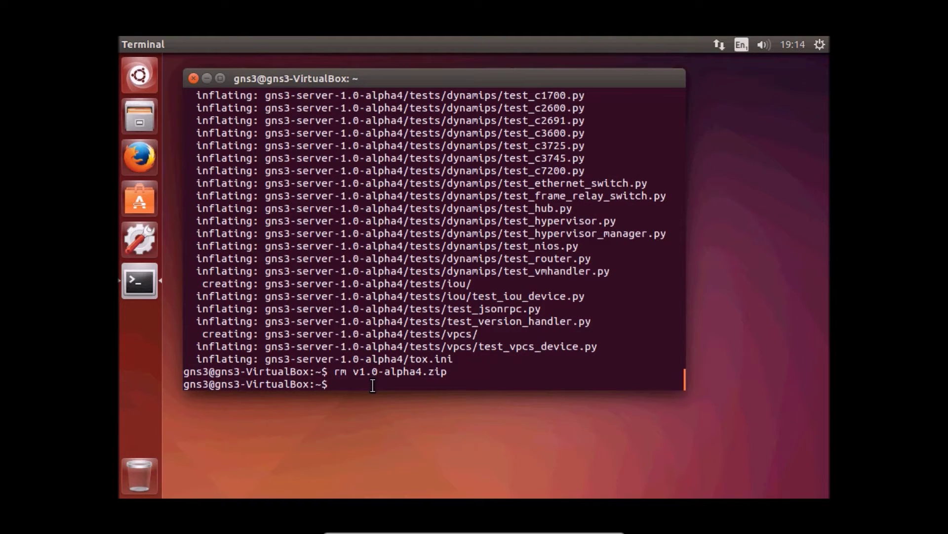
key("Return")
key("Return")
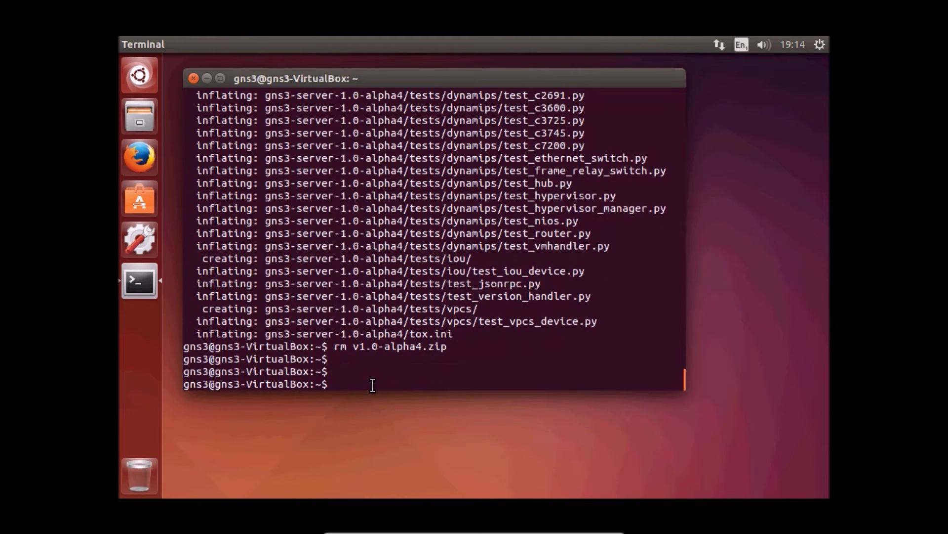
type("ls")
key("Return")
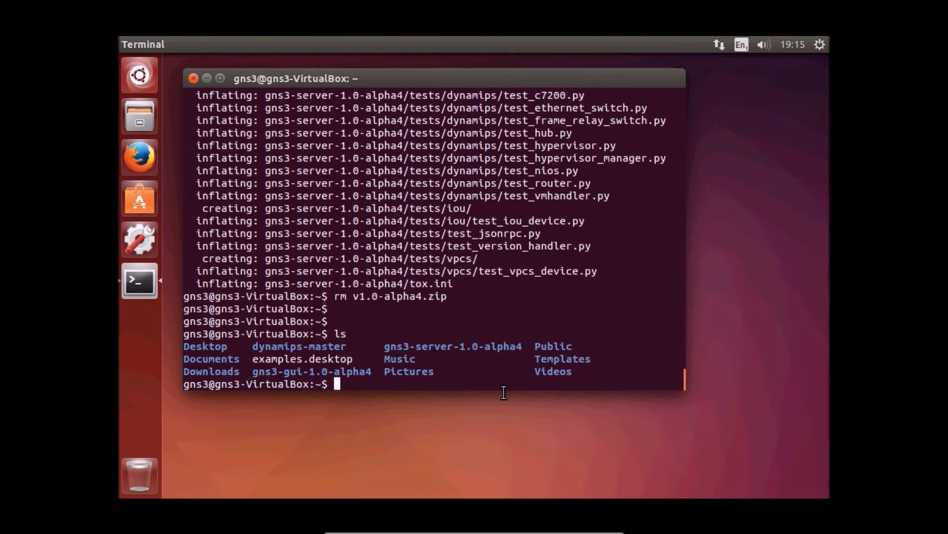
Change into the gns3-gui-1.0-alpha4 folder
type("cd g")
key("Tab")
type("g")
key("Tab")
key("Return")
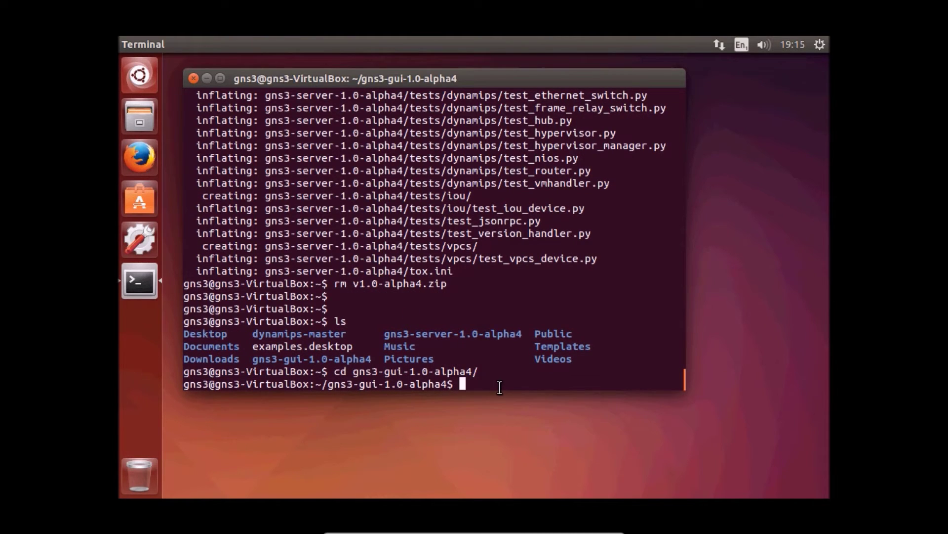
Install the GUI by running the pasted sudo python3 setup.py install
right_click(498, 386)
left_click(516, 334)
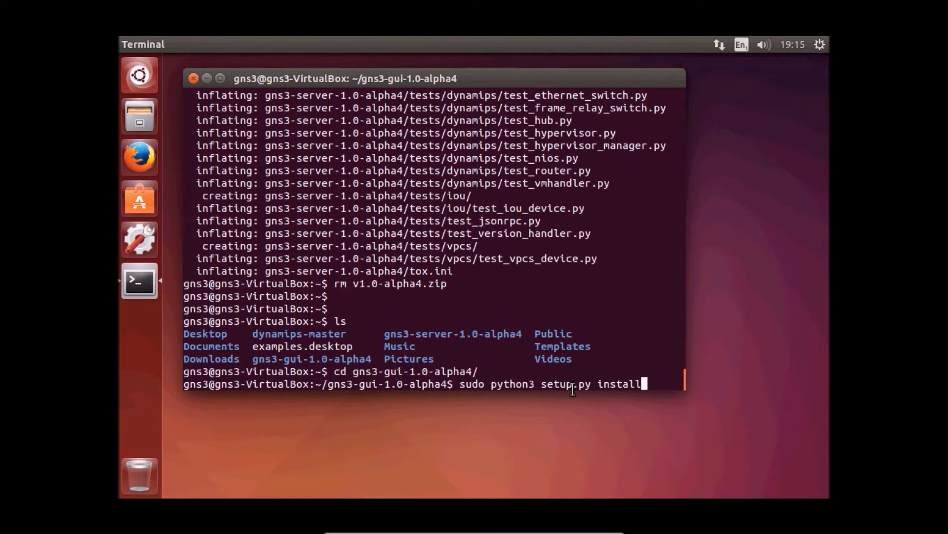
key("Return")
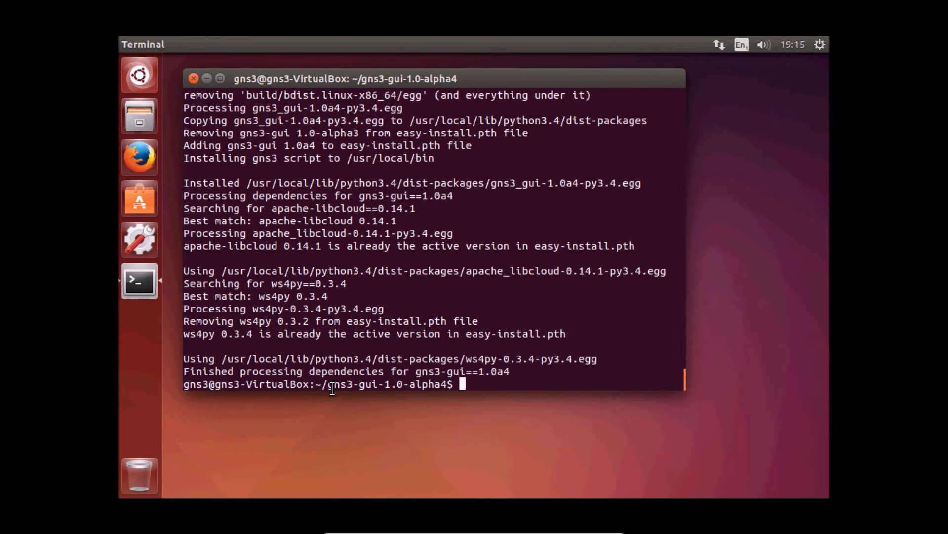
Go back to the home folder and change into gns3-server-1.0-alpha4
type("cd ..")
key("Return")
type("c")
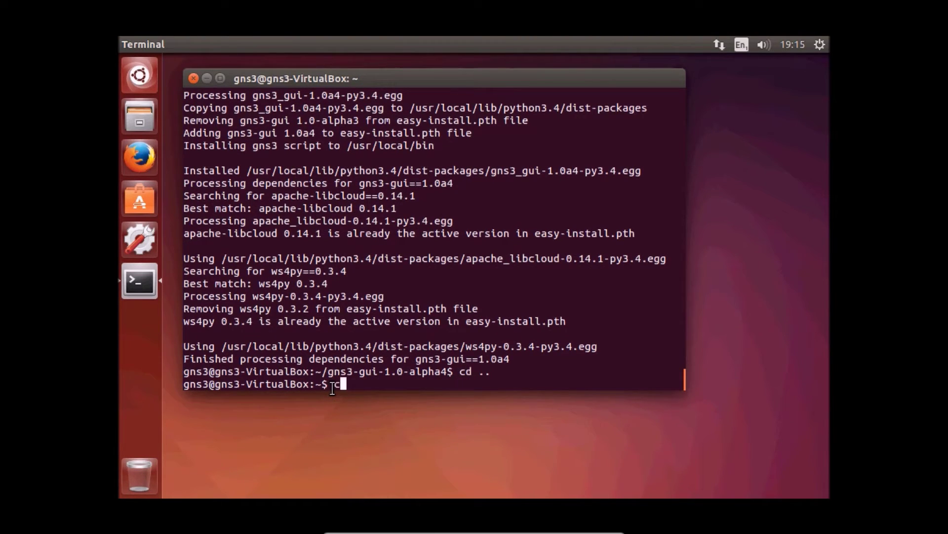
type("d g")
key("Tab")
type("s")
key("Tab")
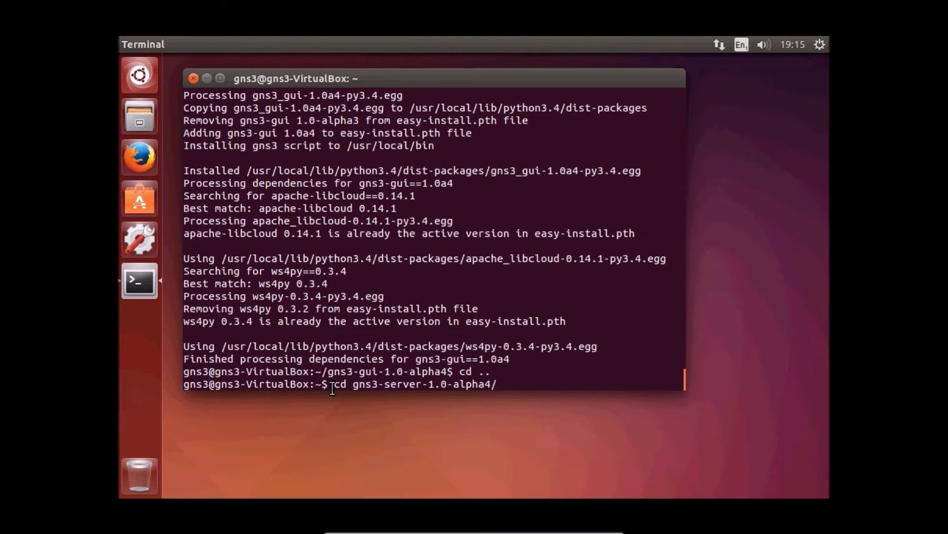
key("Return")
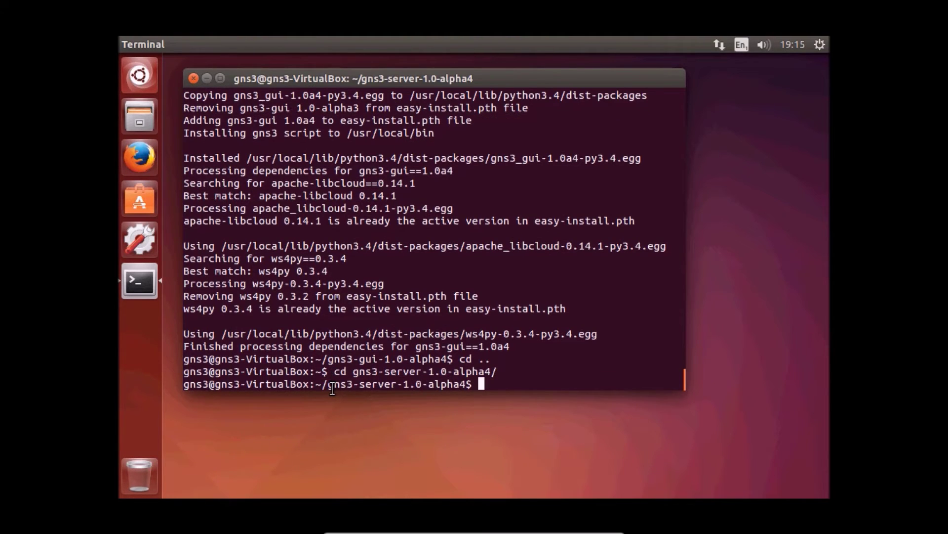
Rerun sudo python3 setup.py install from history to install the server
key("Up")
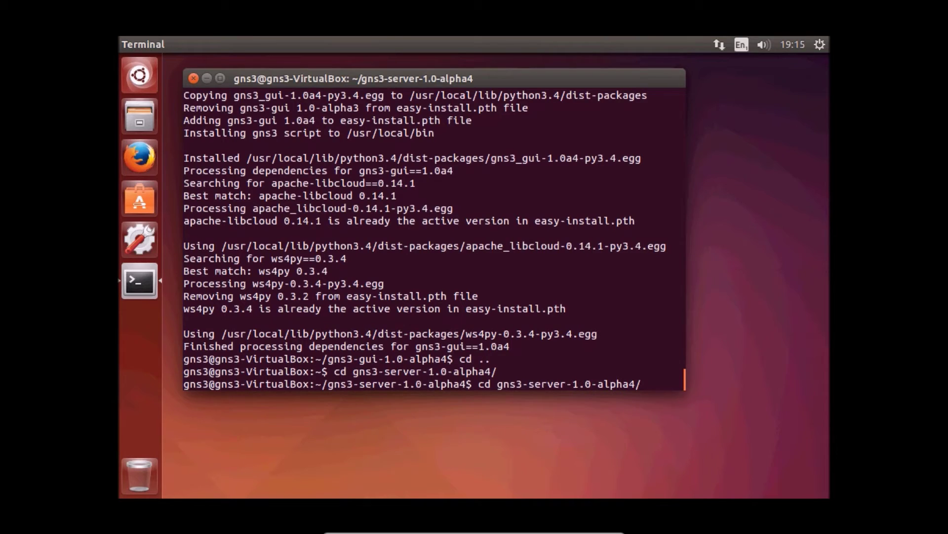
key("Up")
key("Up")
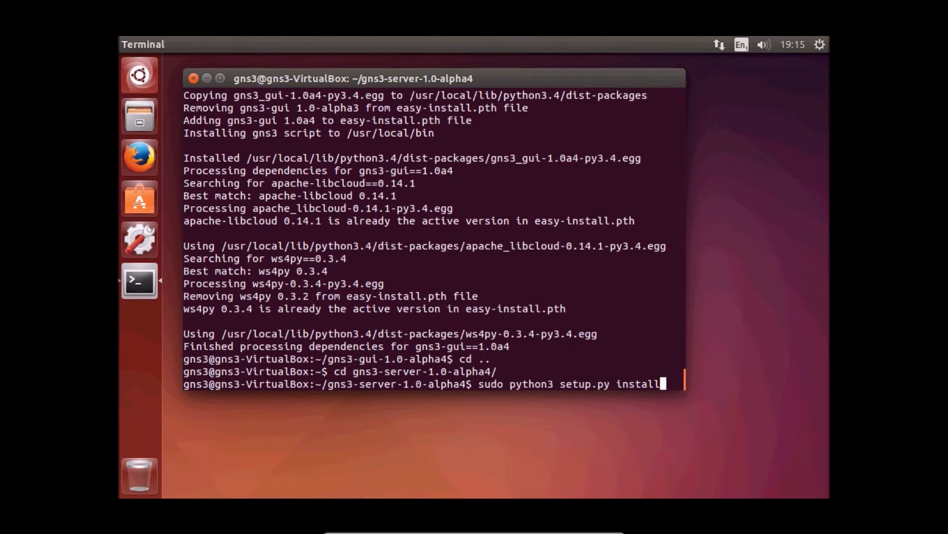
key("Return")
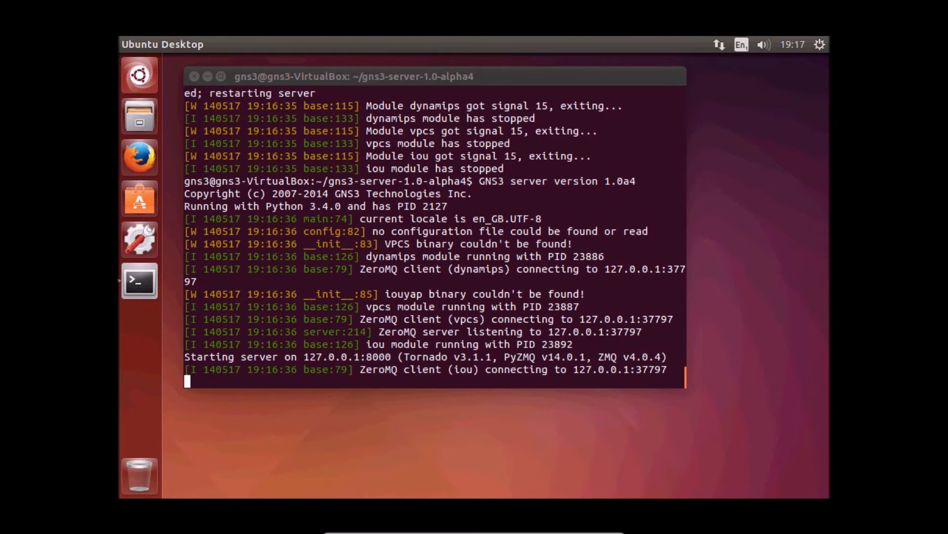
Stop the GNS3 server with Ctrl+C, return home, and launch GNS3 via sudo gns3
key("alt+Tab")
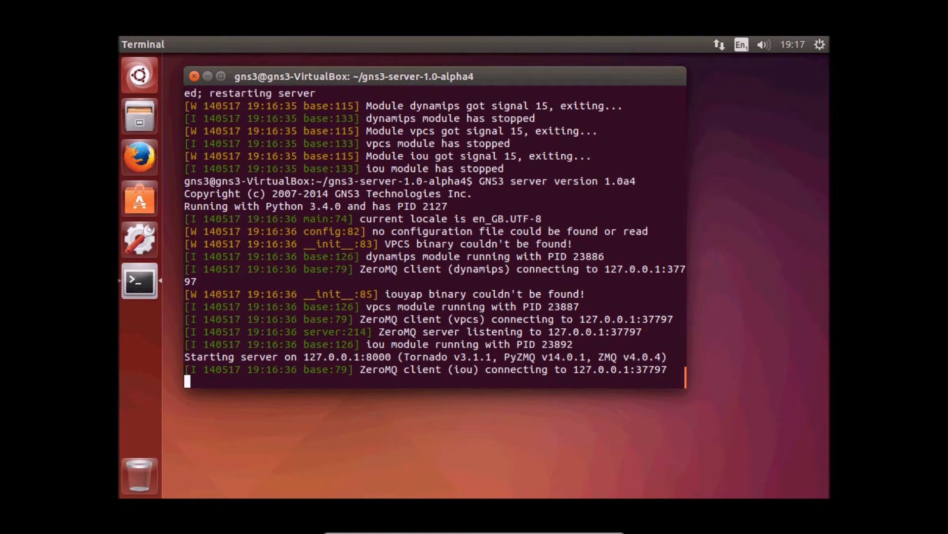
key("ctrl+c")
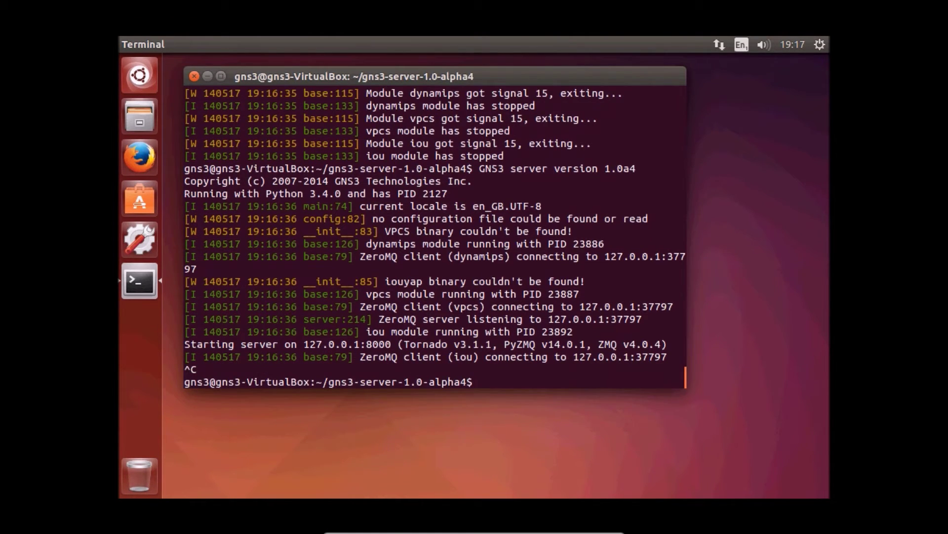
type("cd ..")
key("Return")
key("Return")
key("Return")
key("Return")
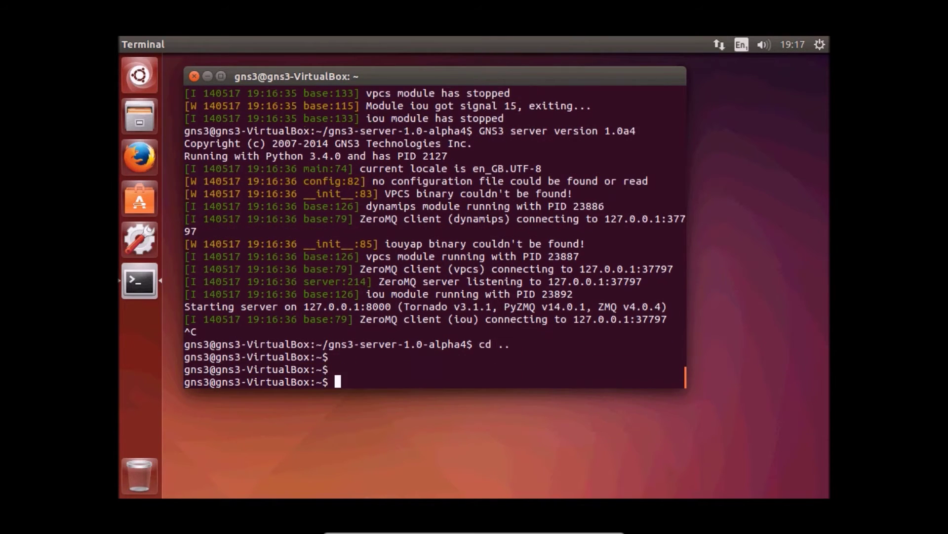
type("s")
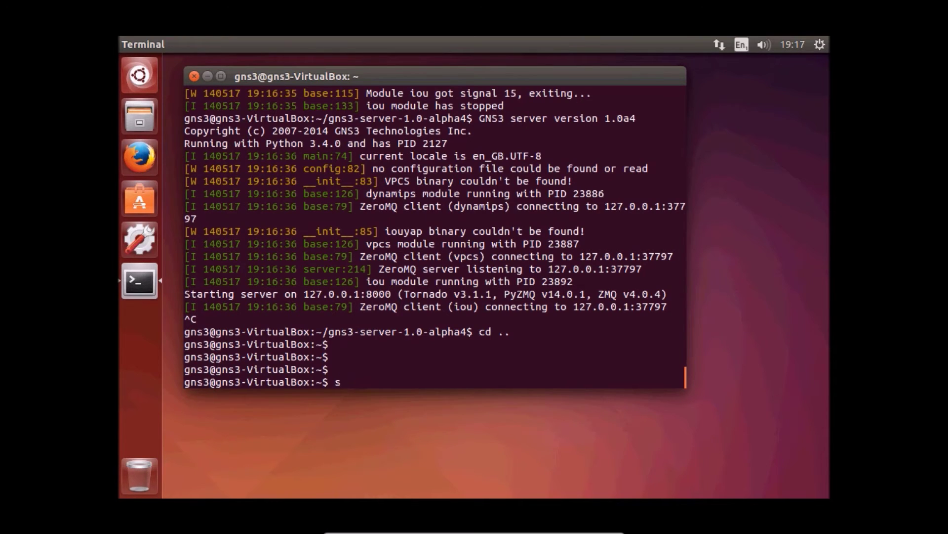
type("udo gns3")
key("Return")
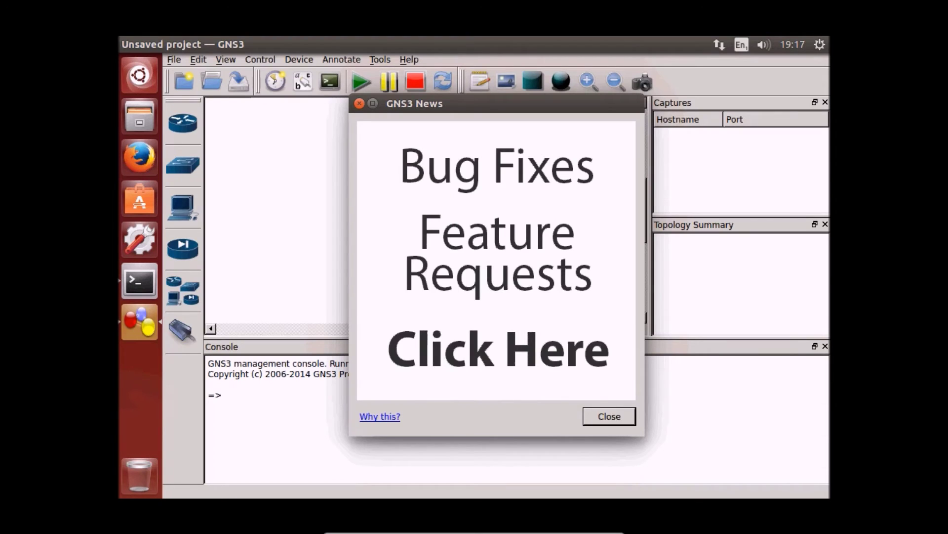
Close the News window and confirm the console reports version 1.0a4
left_click(606, 417)
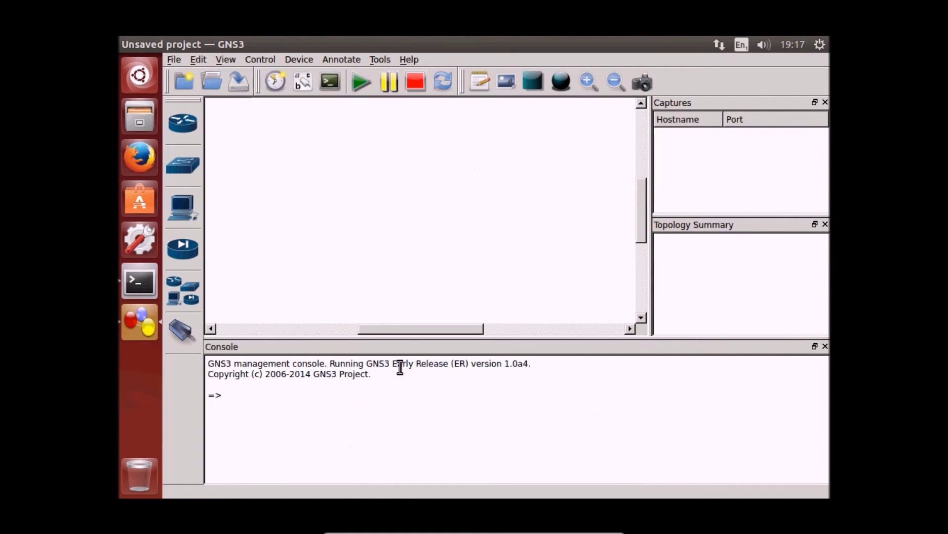
left_click_drag(367, 364, 529, 366)
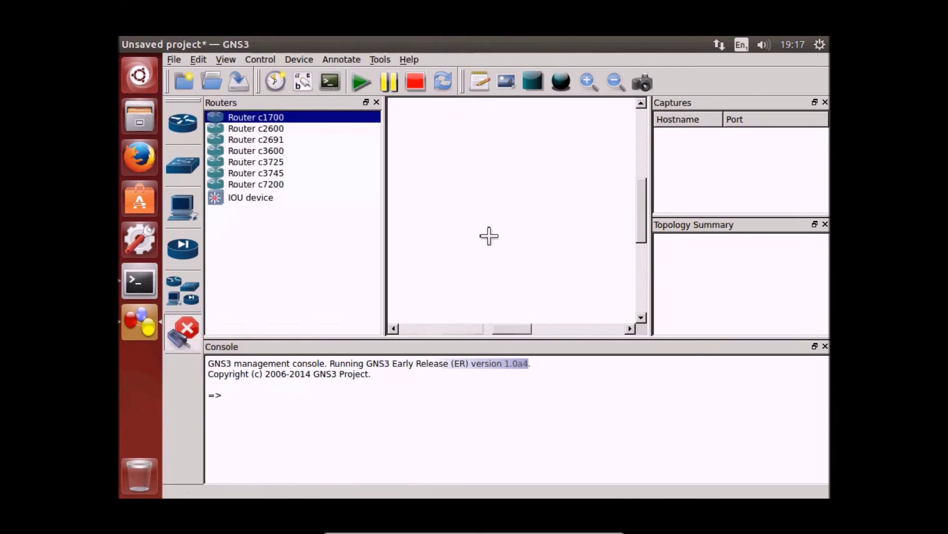
left_click(182, 338)
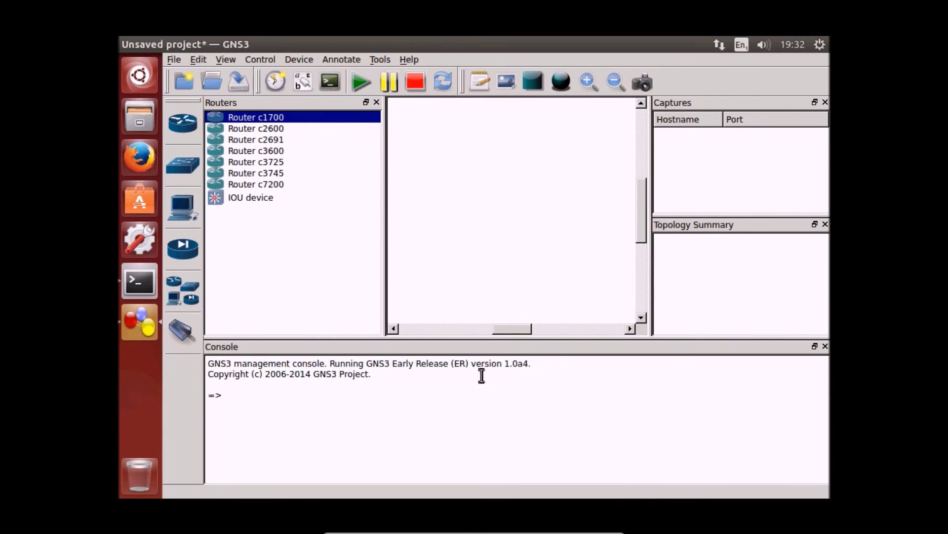
left_click_drag(473, 364, 547, 366)
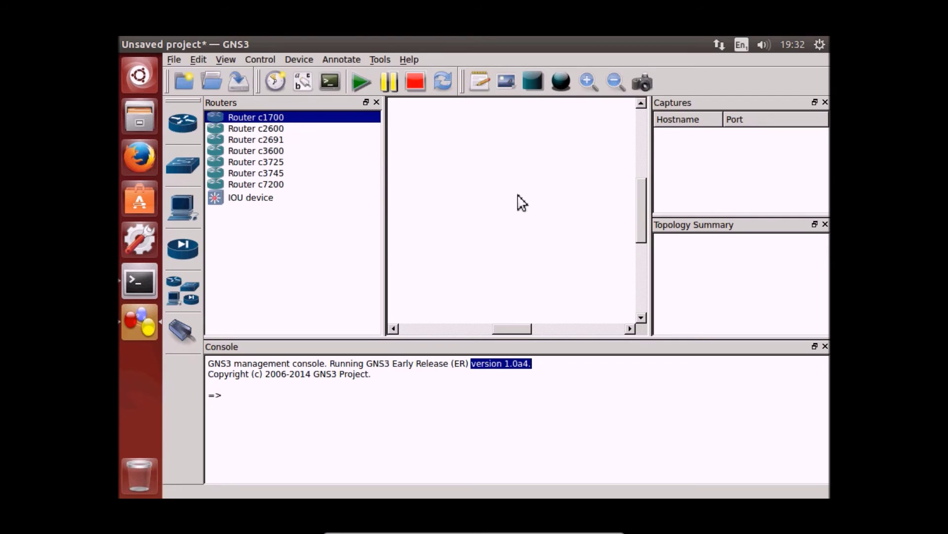
Check the c3600 and c2600-bin-mz.123-9.bin images under Preferences > IOS routers, then cancel
left_click(200, 59)
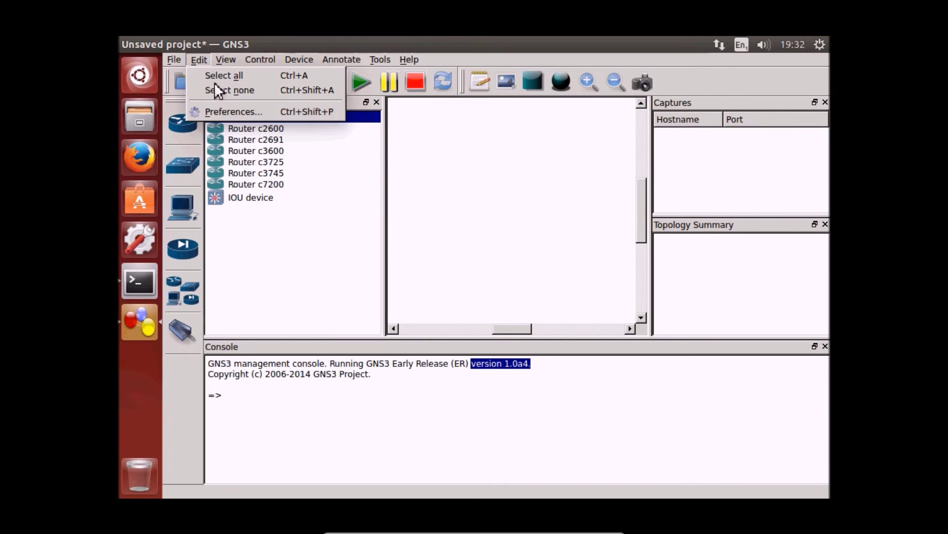
left_click(245, 112)
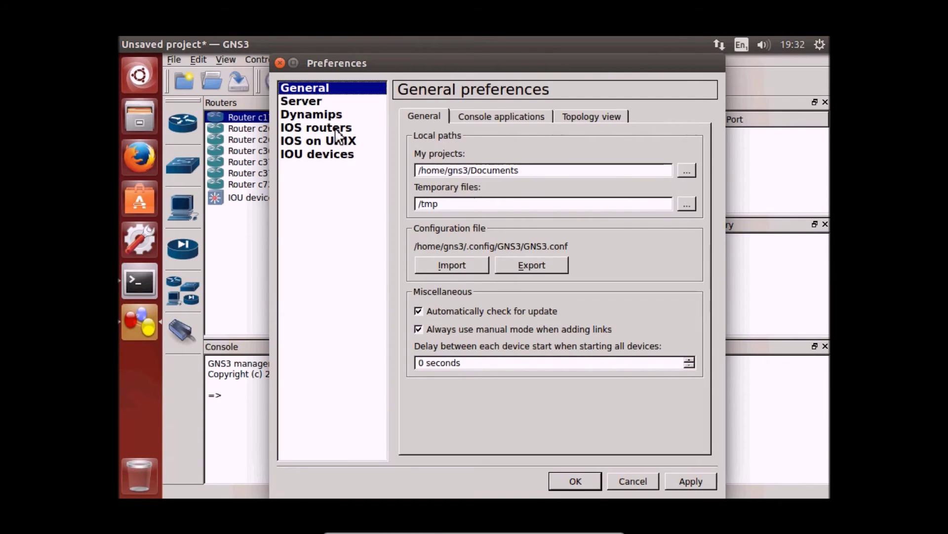
left_click(336, 129)
left_click(435, 153)
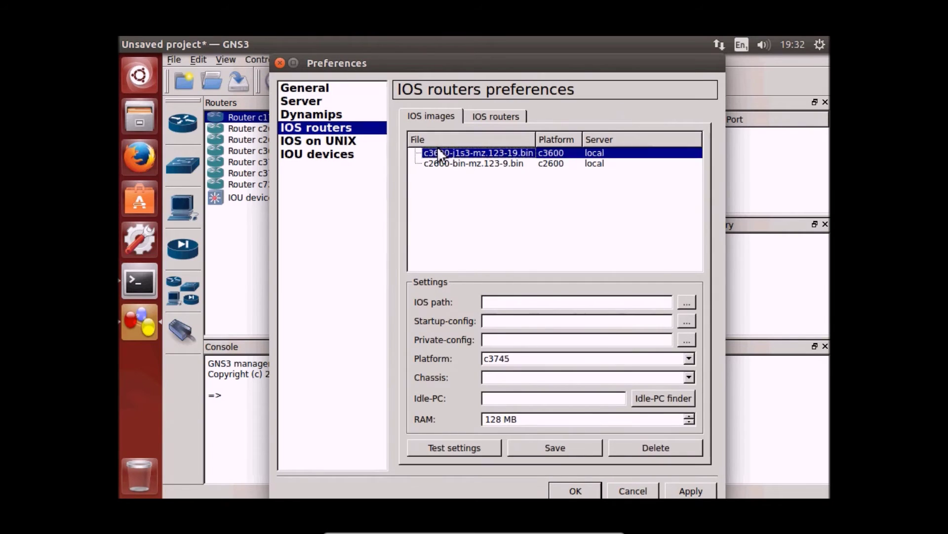
left_click(467, 164)
left_click(626, 491)
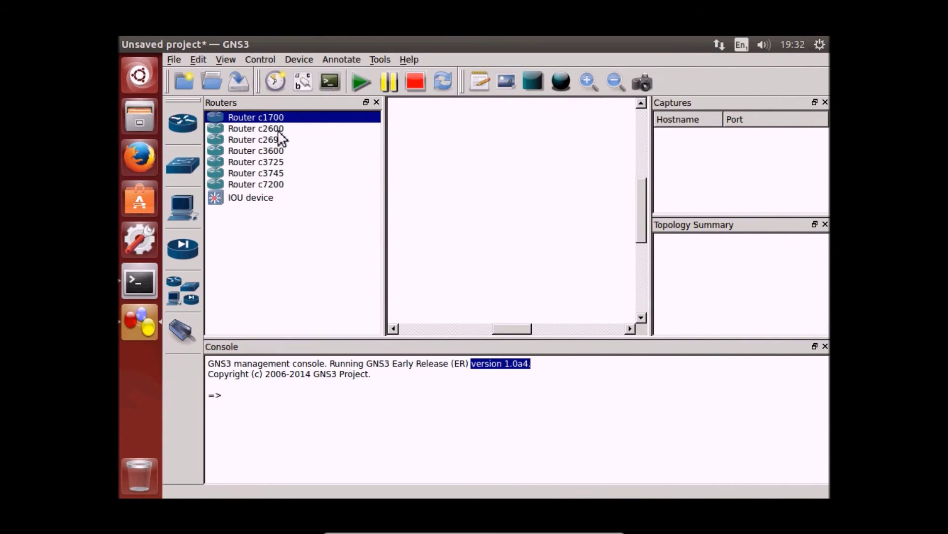
Place two c3600 routers, R3 and R4, and give R4 an NM-1FE-TX adapter in slot 0
left_click_drag(270, 151, 584, 151)
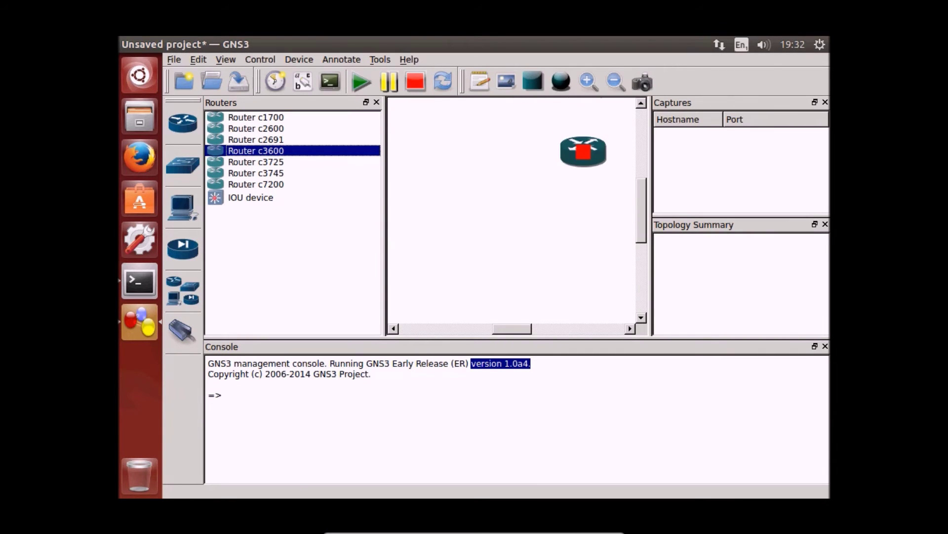
left_click_drag(254, 152, 467, 241)
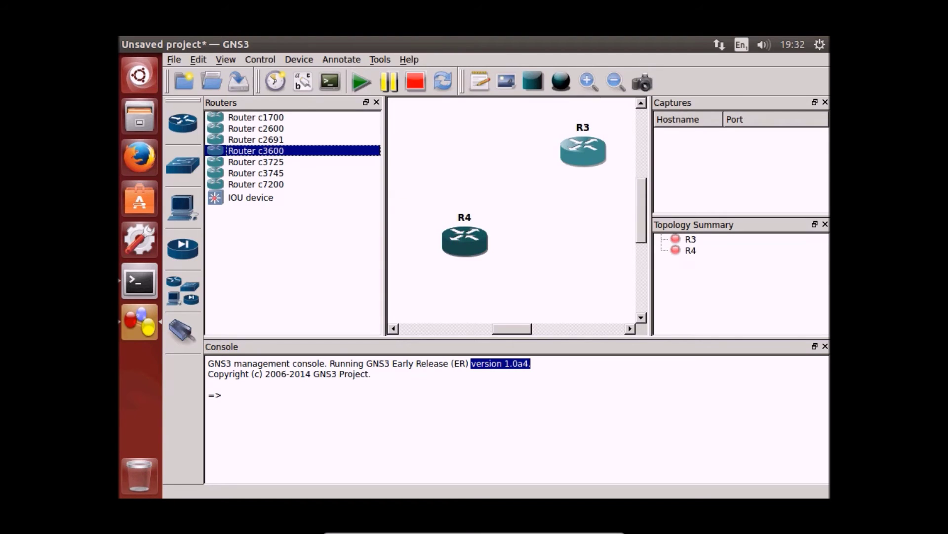
right_click(467, 241)
left_click(495, 253)
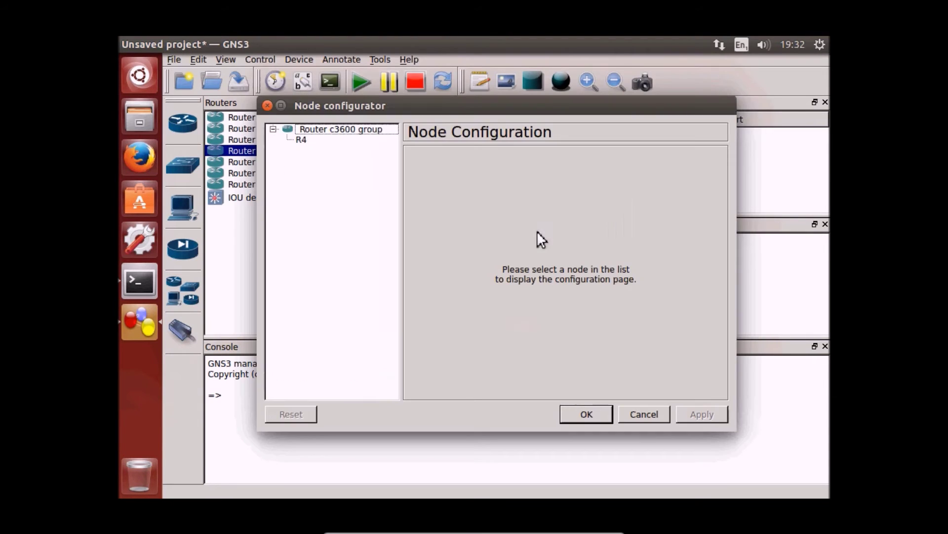
left_click(318, 139)
left_click(576, 160)
left_click(502, 200)
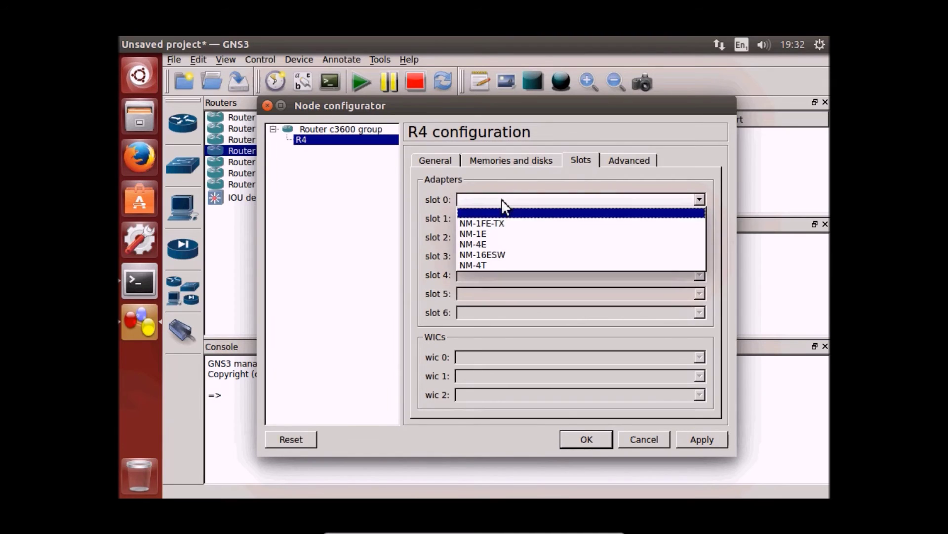
left_click(533, 222)
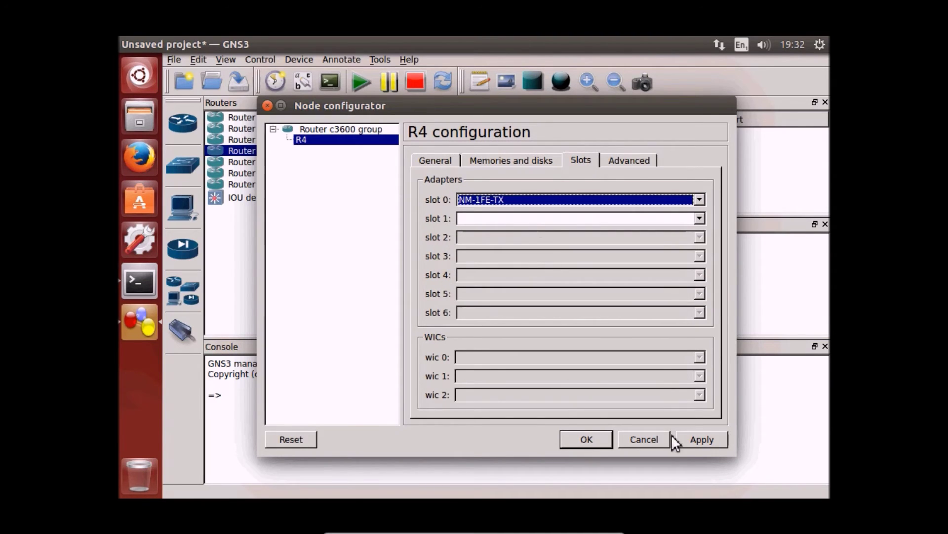
left_click(696, 440)
left_click(570, 441)
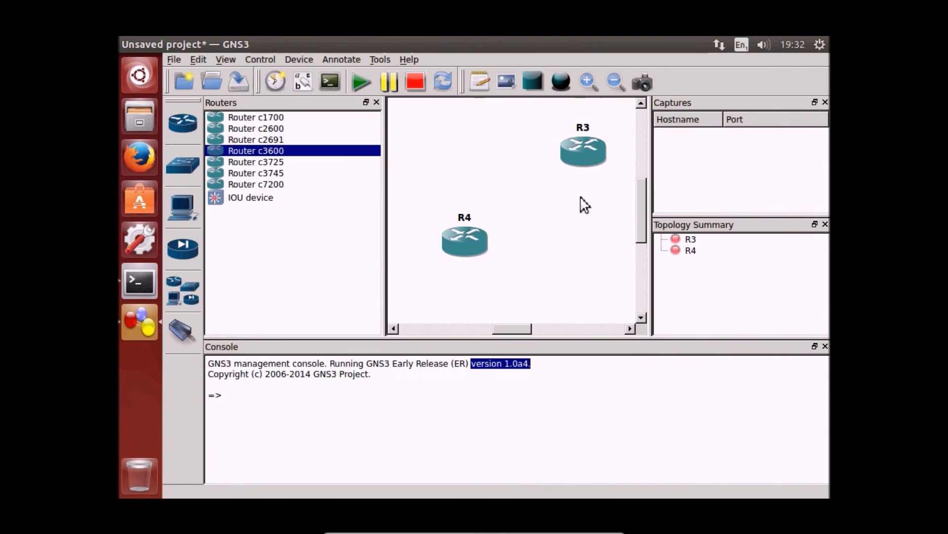
Give router R3 an NM-1FE-TX adapter in slot 0
right_click(580, 150)
left_click(588, 160)
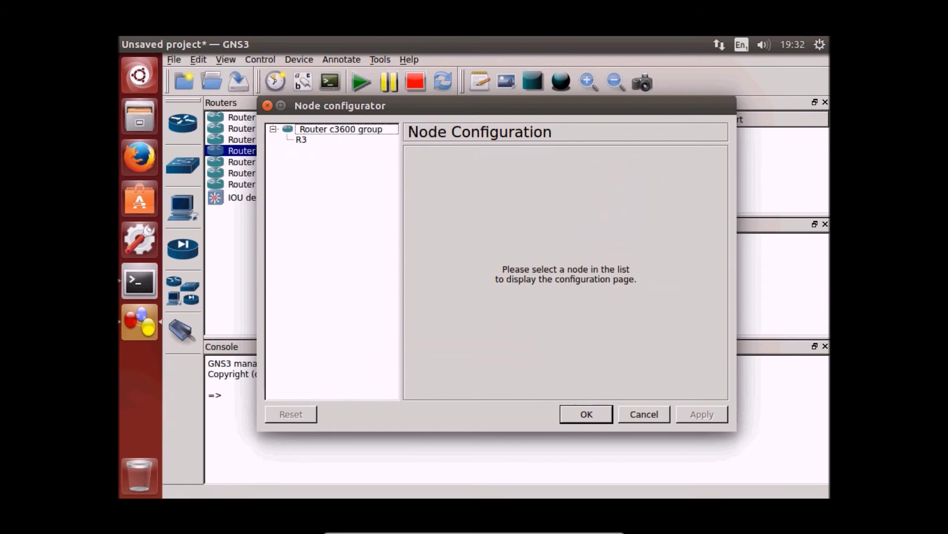
left_click(340, 140)
left_click(582, 160)
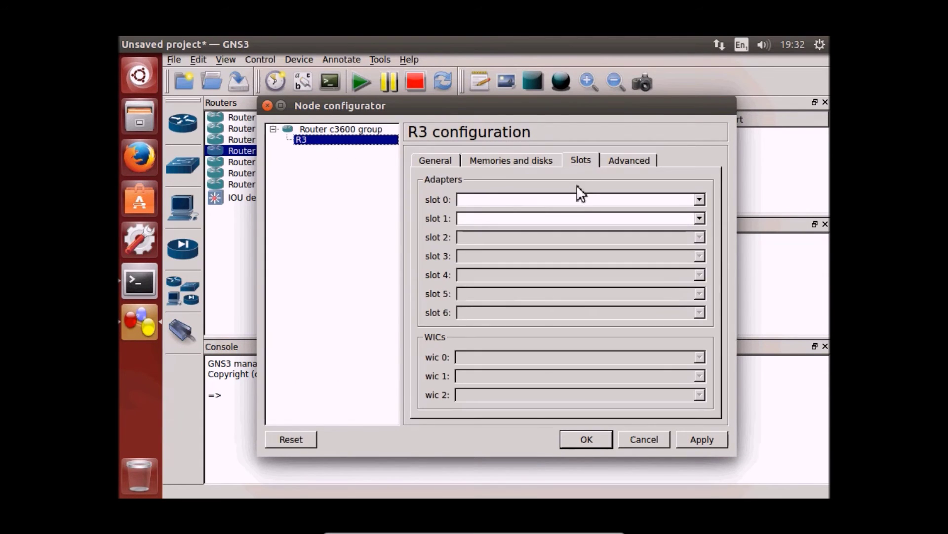
left_click(577, 200)
left_click(576, 223)
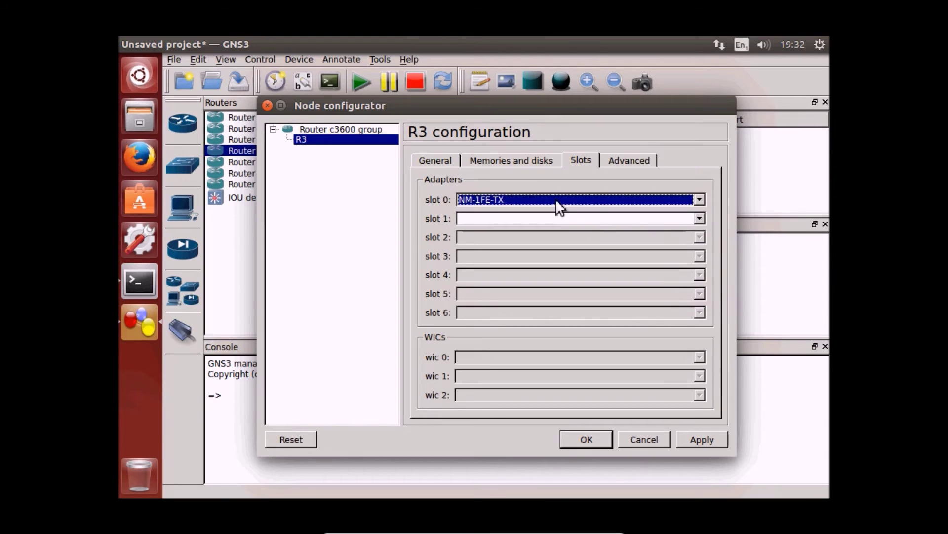
left_click(677, 436)
left_click(607, 439)
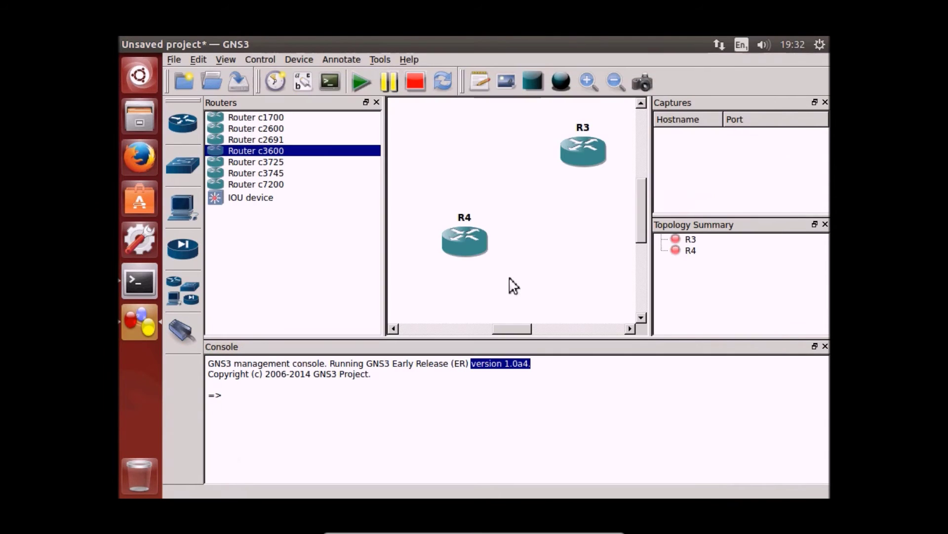
Link R4's FastEthernet0/0 to R3's FastEthernet0/0
left_click(192, 336)
left_click(477, 249)
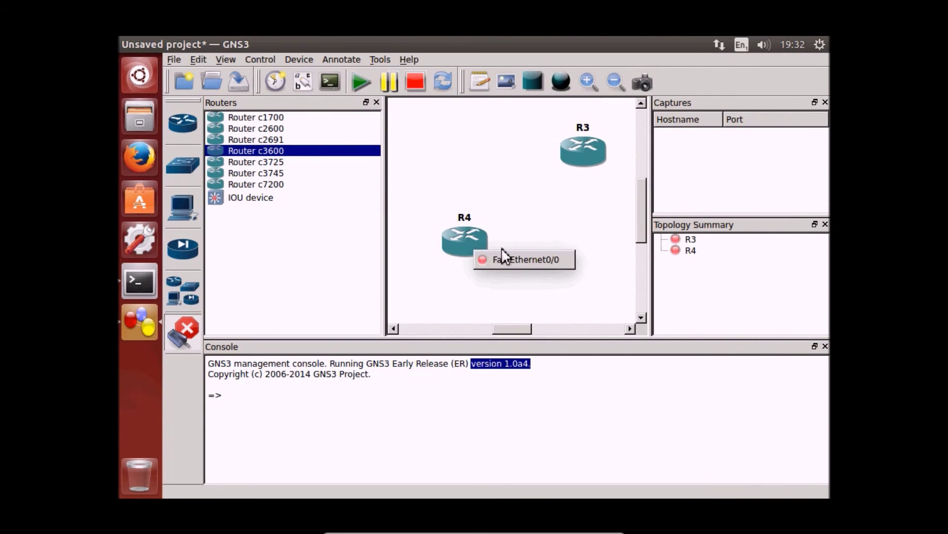
left_click(526, 259)
left_click(587, 156)
left_click(615, 170)
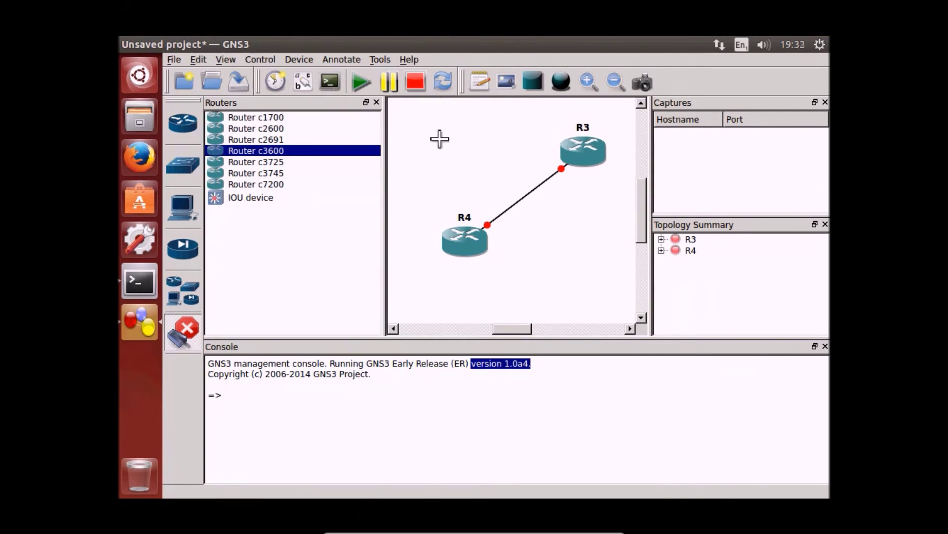
Start all routers, open their consoles and arrange the R3 and R4 windows
left_click(366, 89)
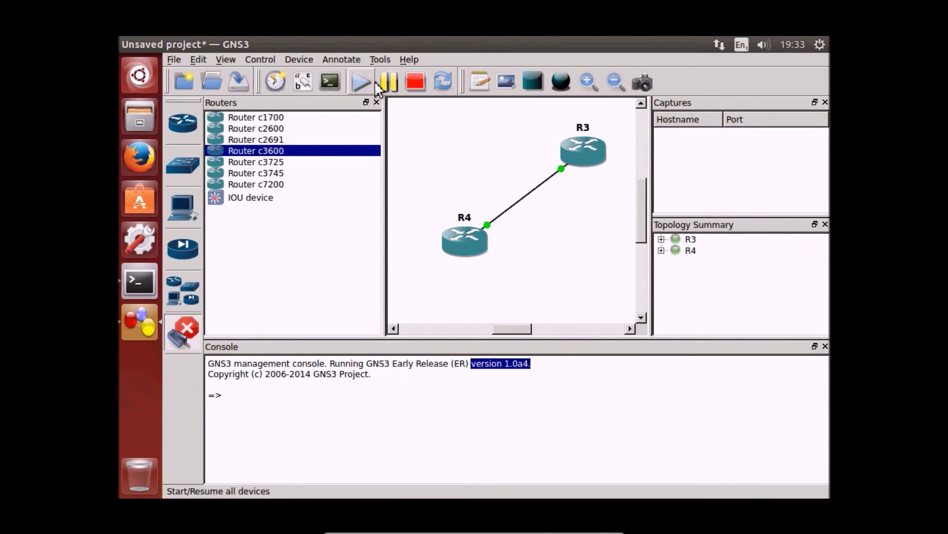
left_click(329, 83)
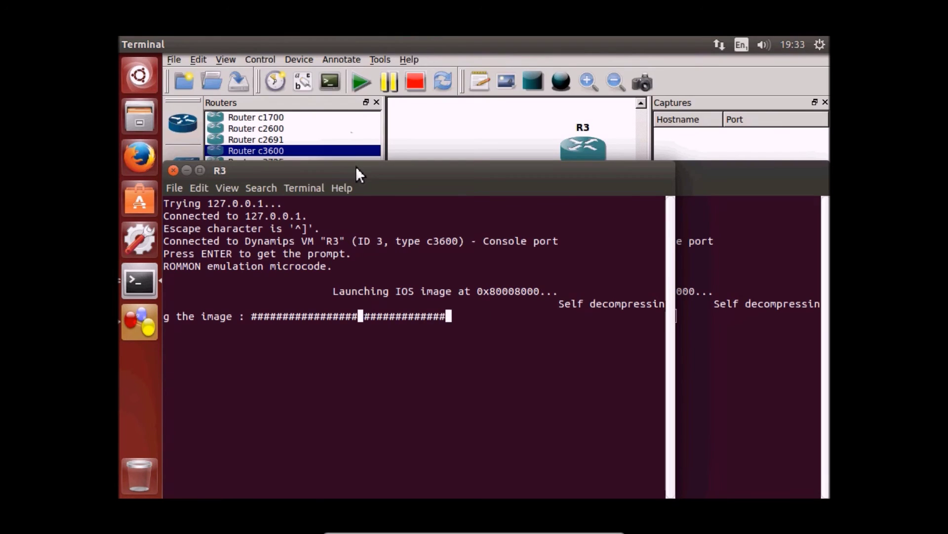
left_click_drag(357, 168, 358, 70)
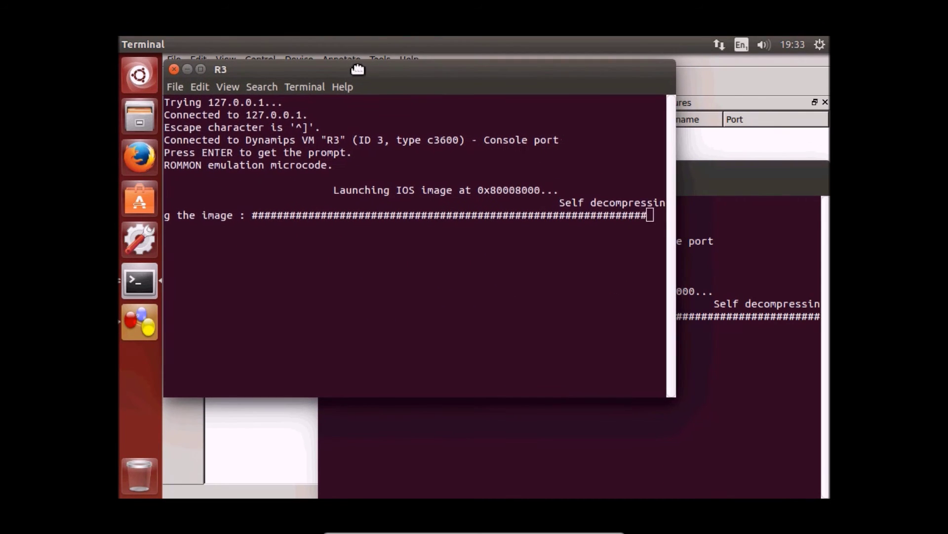
left_click(680, 168)
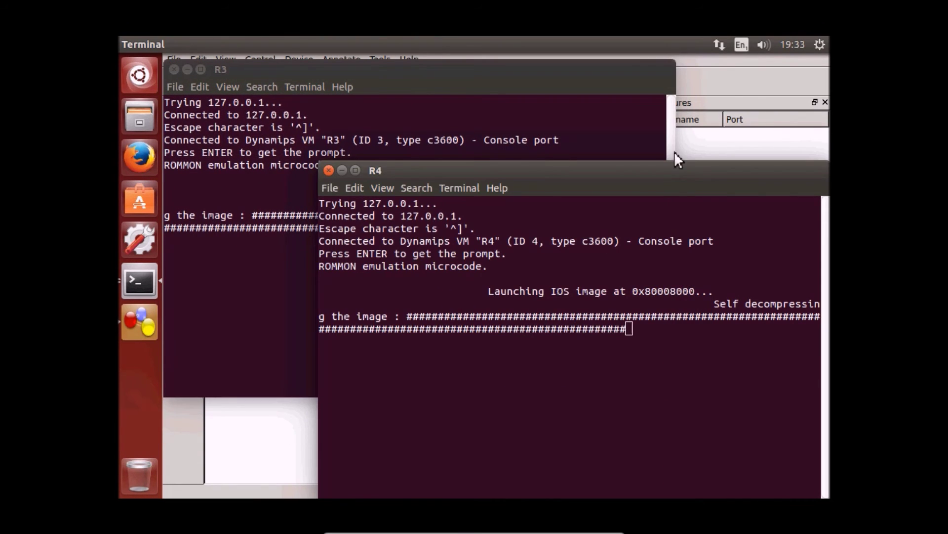
left_click_drag(677, 174, 667, 153)
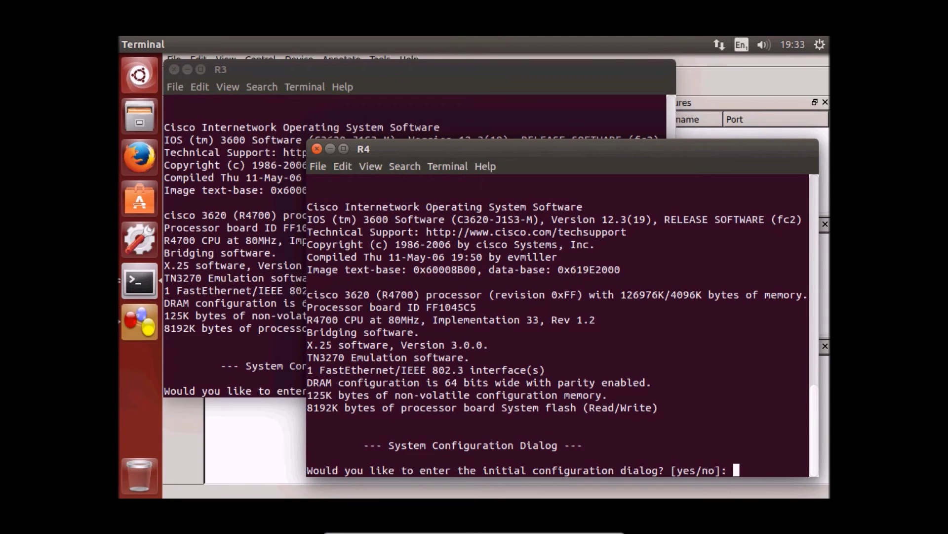
Answer 'no' to the initial configuration dialog on R4 and R3
type("no")
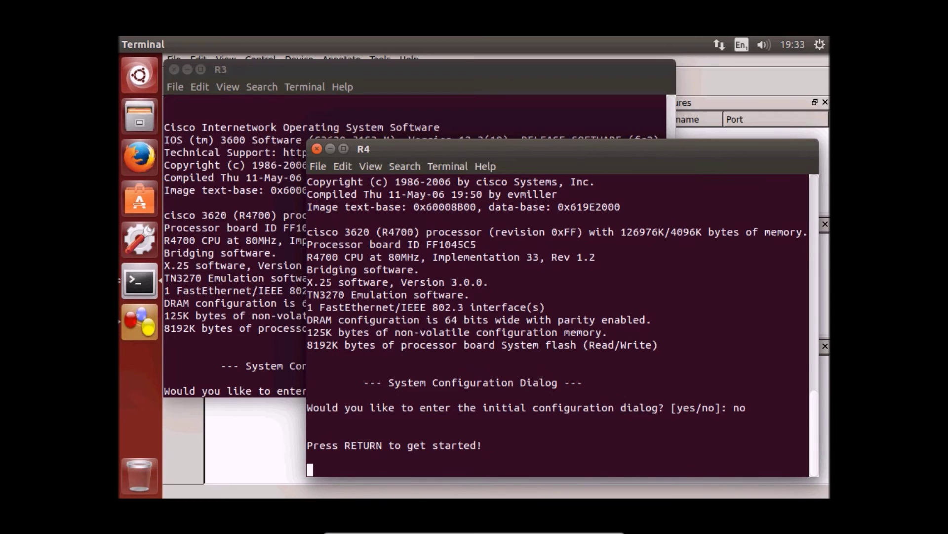
key("Return")
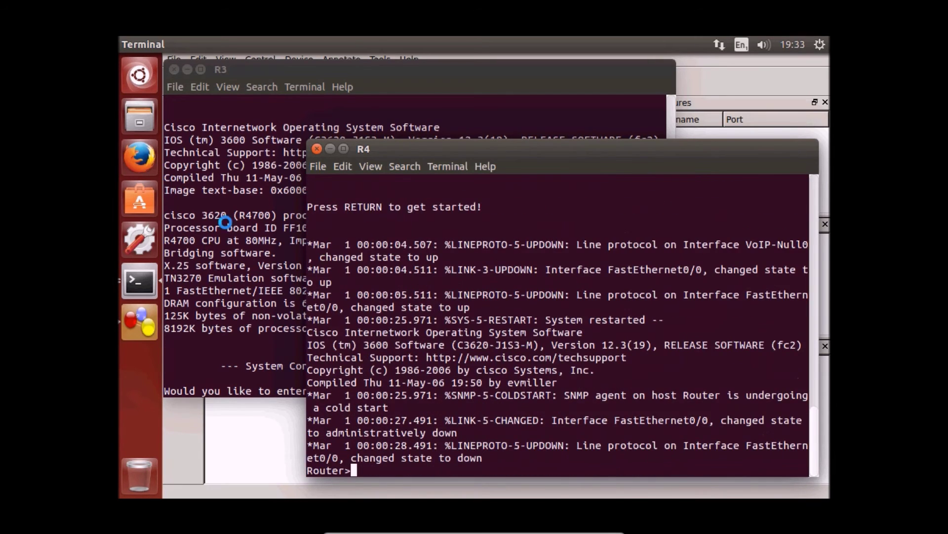
left_click(225, 223)
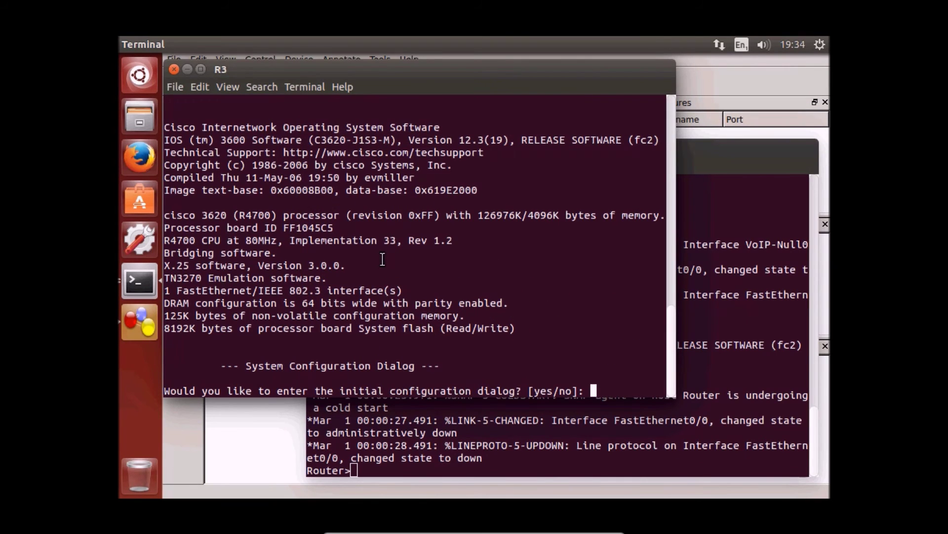
type("no")
key("Return")
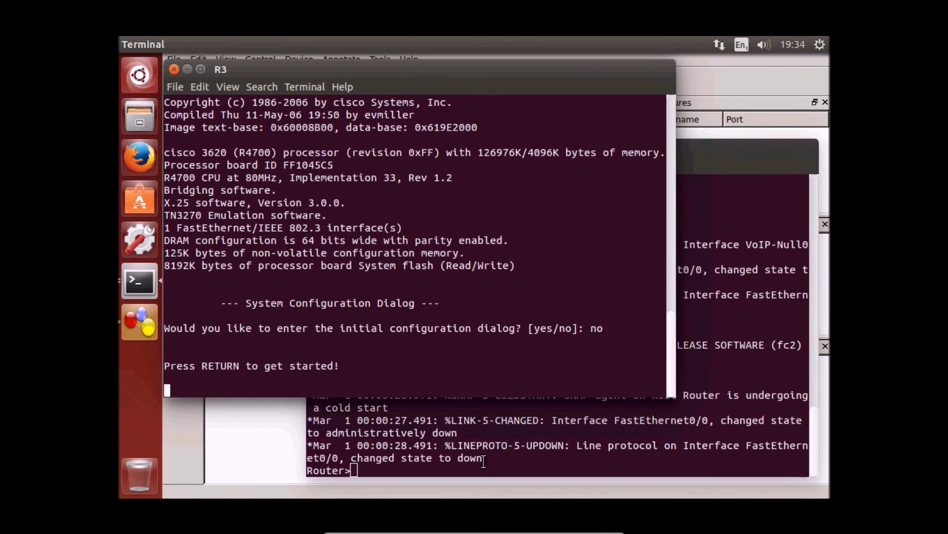
Enter privileged mode on R4 with 'en'
left_click(505, 464)
key("Return")
key("Return")
type("en")
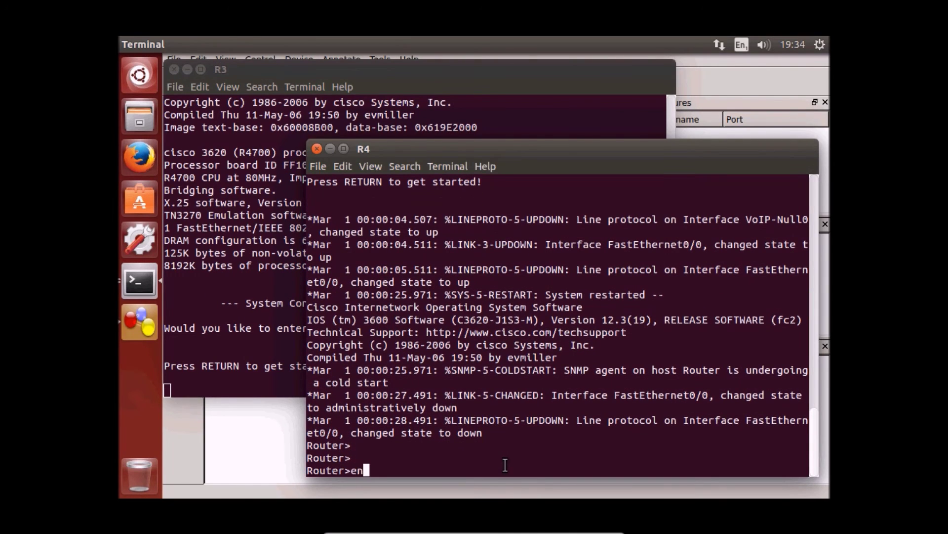
key("Return")
On R4, enter global configuration mode and select interface FastEthernet0/0
type("conf t")
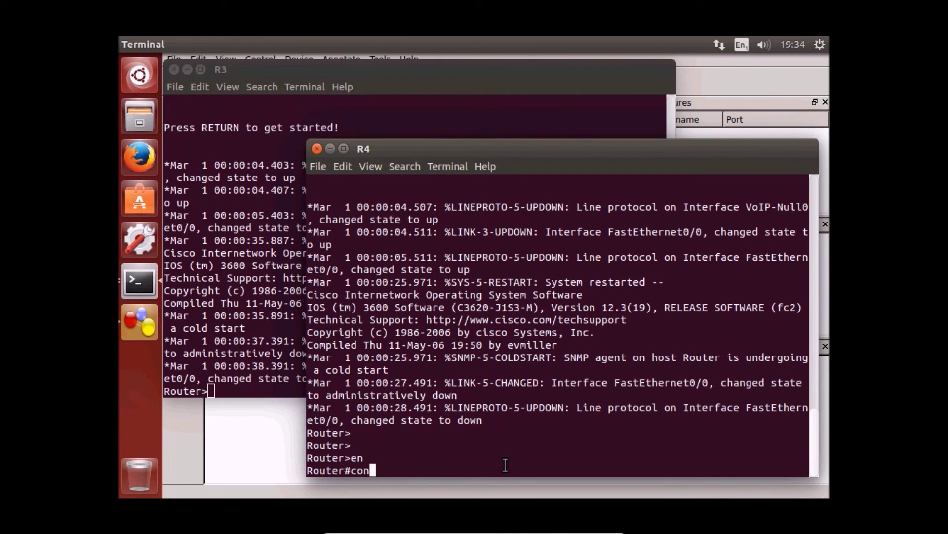
key("Return")
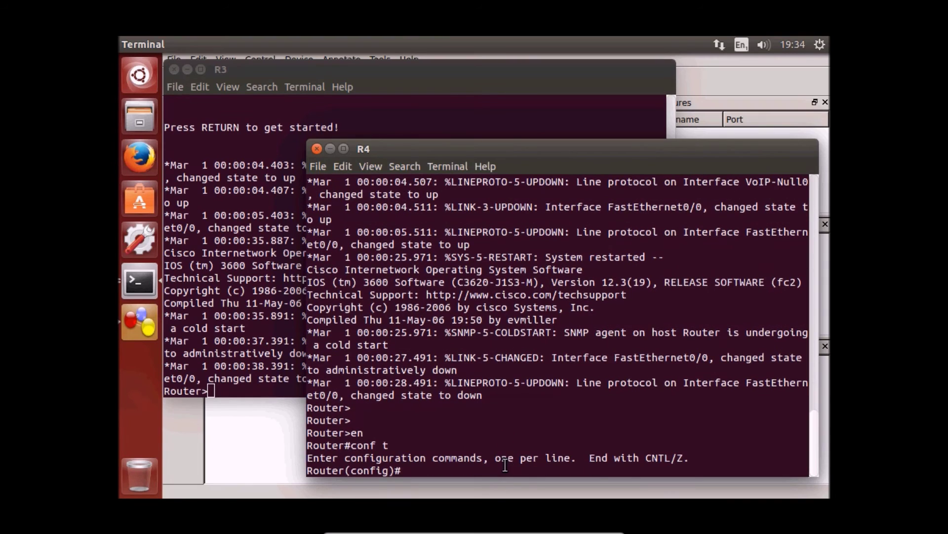
type("int")
key("Tab")
type("fa")
key("Tab")
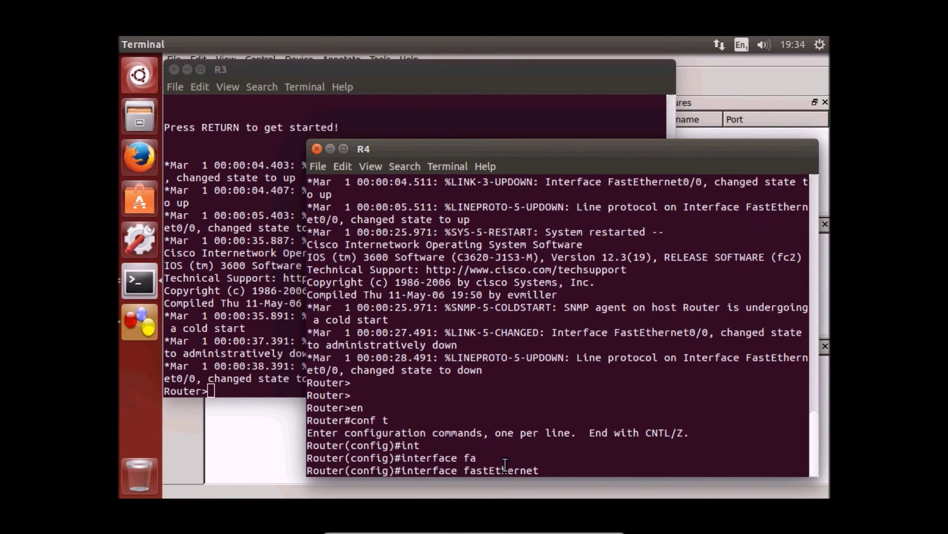
type("0/0")
key("Return")
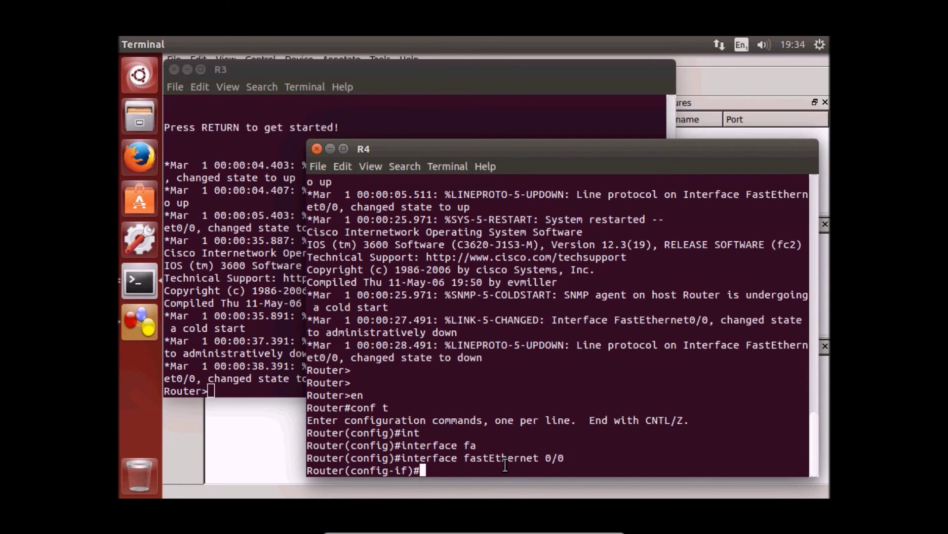
Assign 10.0.0.1 255.255.255.0, run 'no shut', then exit configuration mode
type("ip ad")
key("Tab")
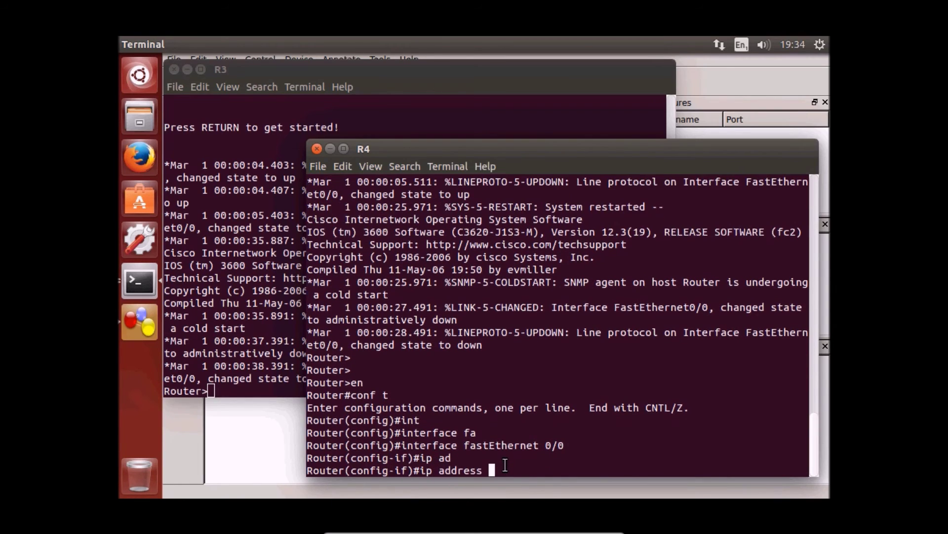
type("10.0.0.1 255.255.255.0")
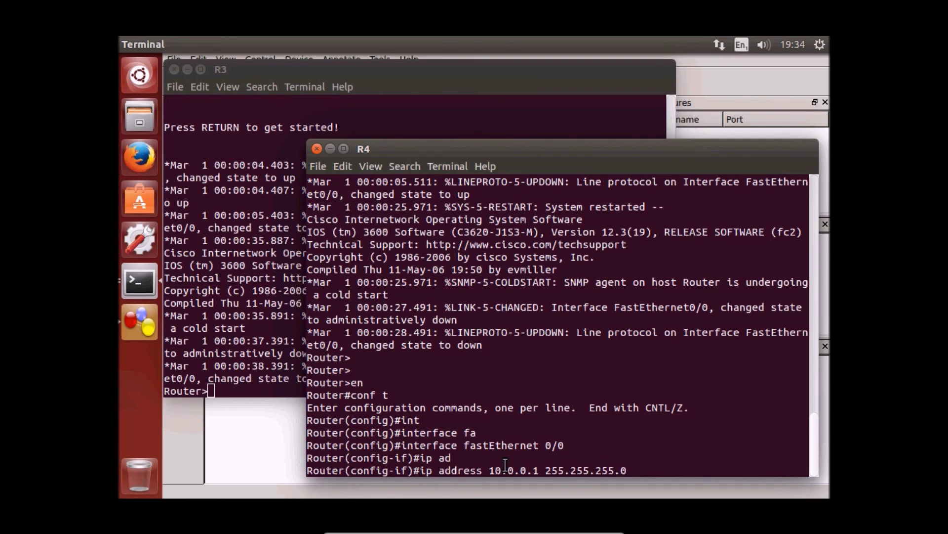
key("Return")
type("no shut")
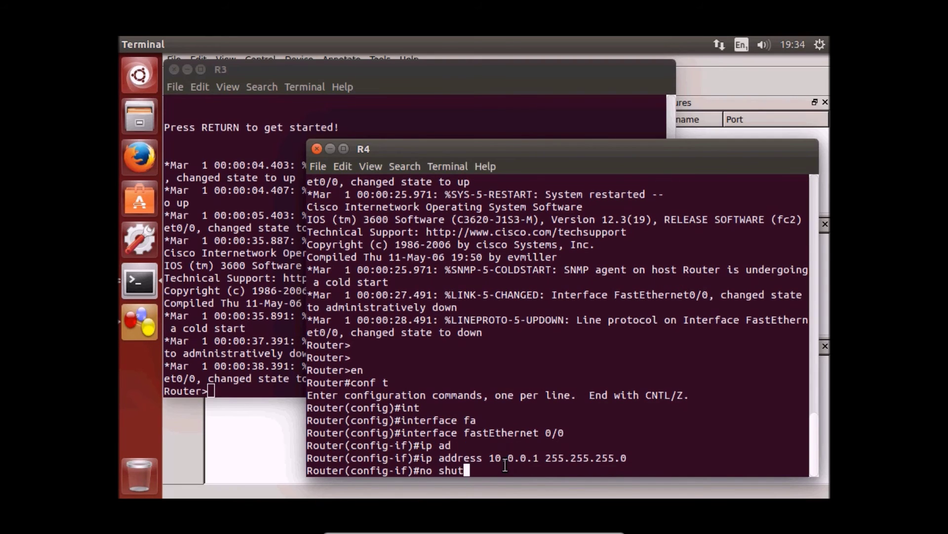
key("Return")
type("exit")
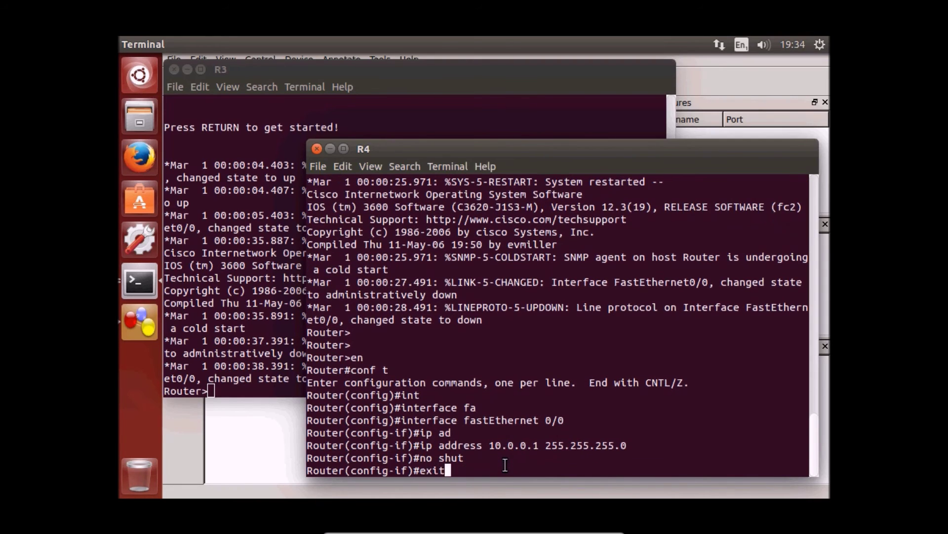
key("Return")
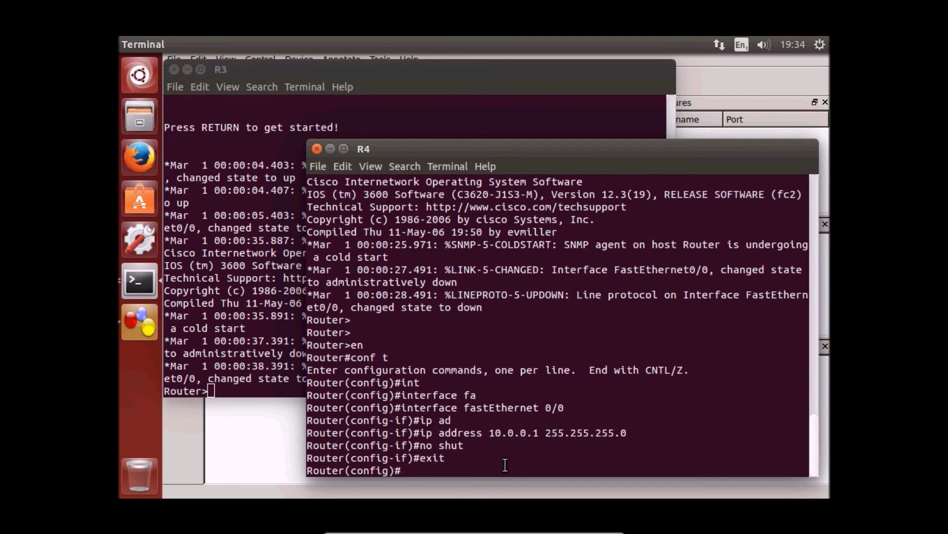
type("end")
key("Return")
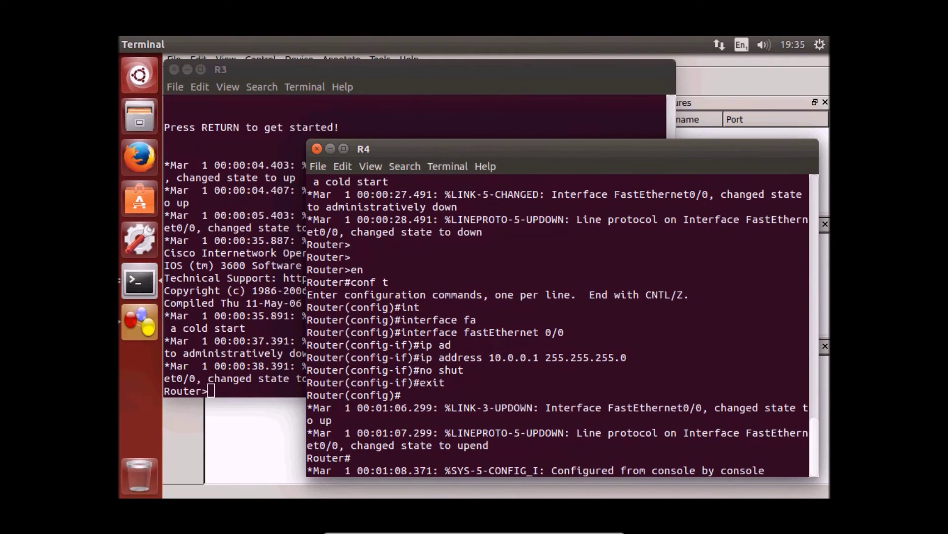
On R3's console, enter privileged mode and global configuration mode
left_click(394, 69)
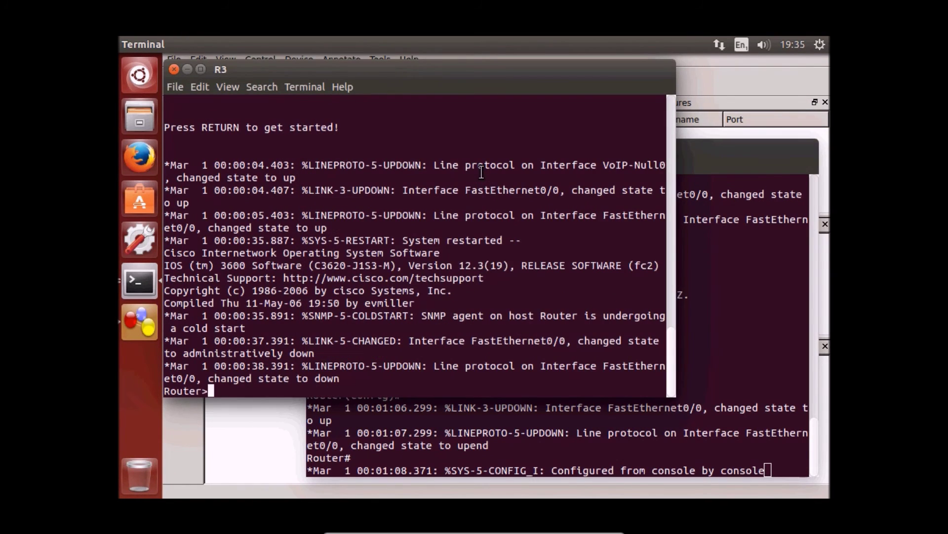
type("en")
key("BackSpace")
key("BackSpace")
type("en")
key("Return")
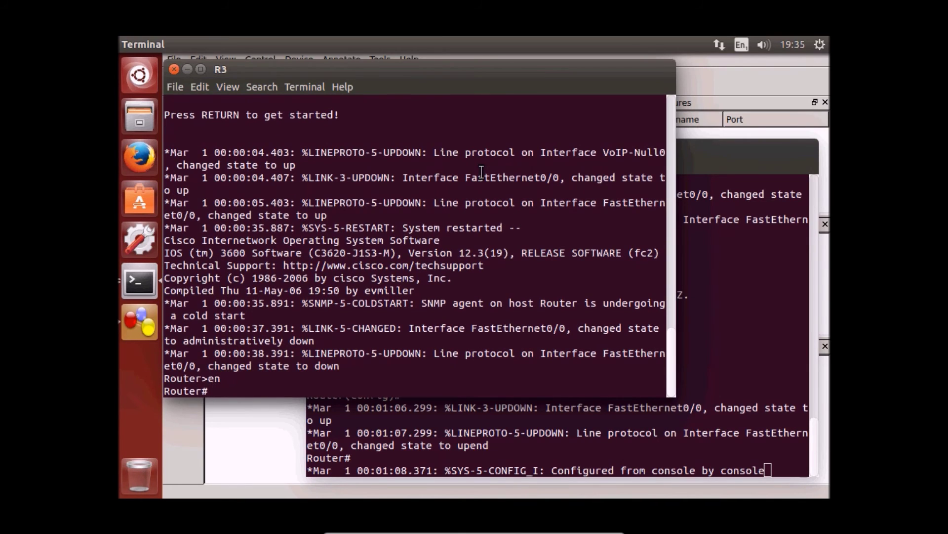
type("conf ")
type("t")
key("Return")
Select interface FastEthernet0/0 on R3
type("int")
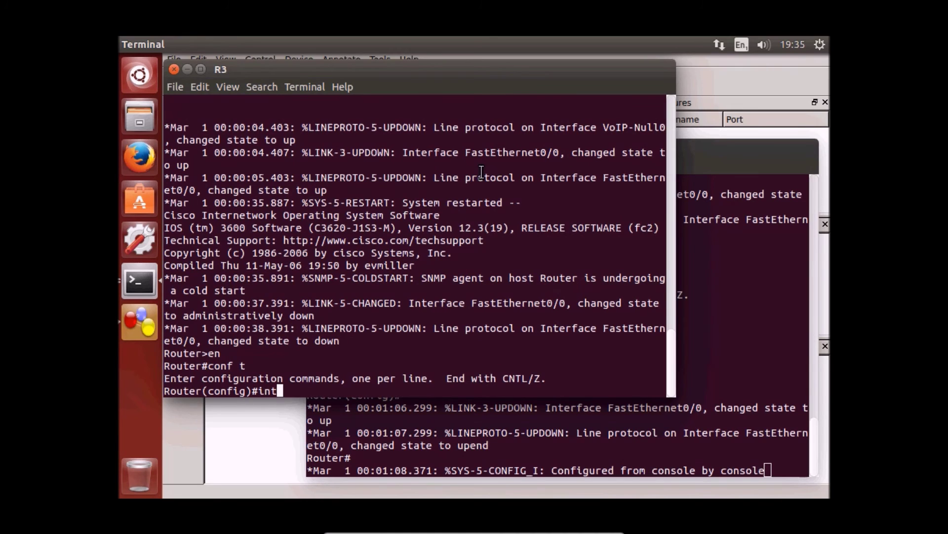
key("Tab")
type("fa")
key("Tab")
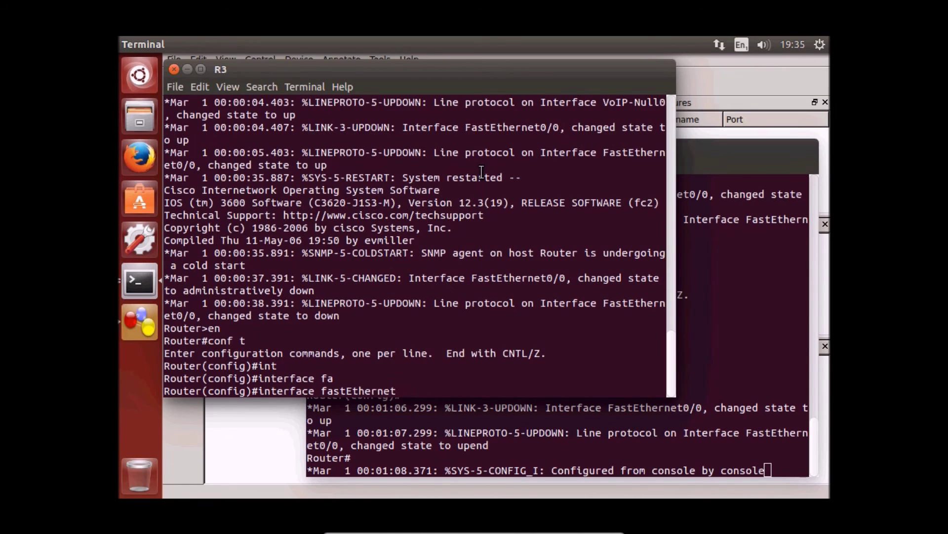
type("0/0")
key("Return")
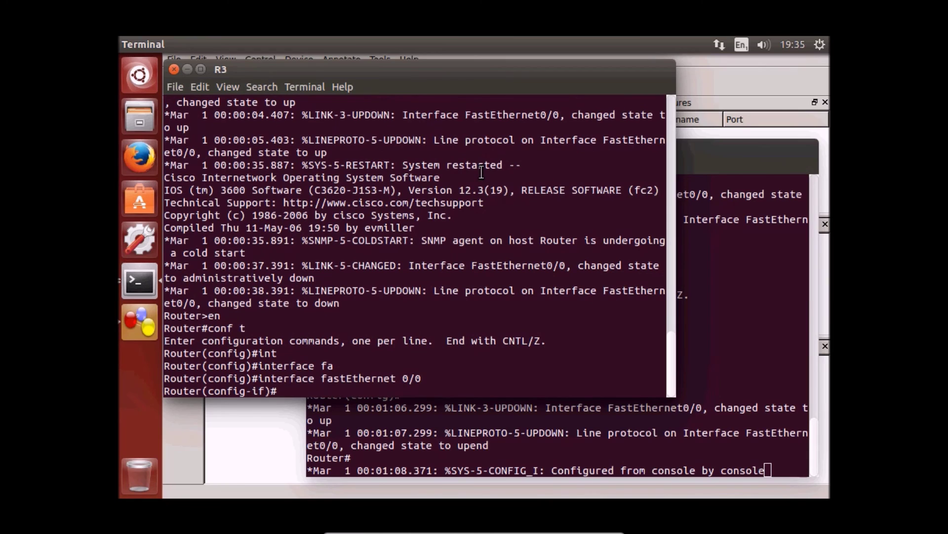
Assign 10.0.0.2 255.255.255.0, run 'no shut', and end configuration mode
type("ip ad")
key("Tab")
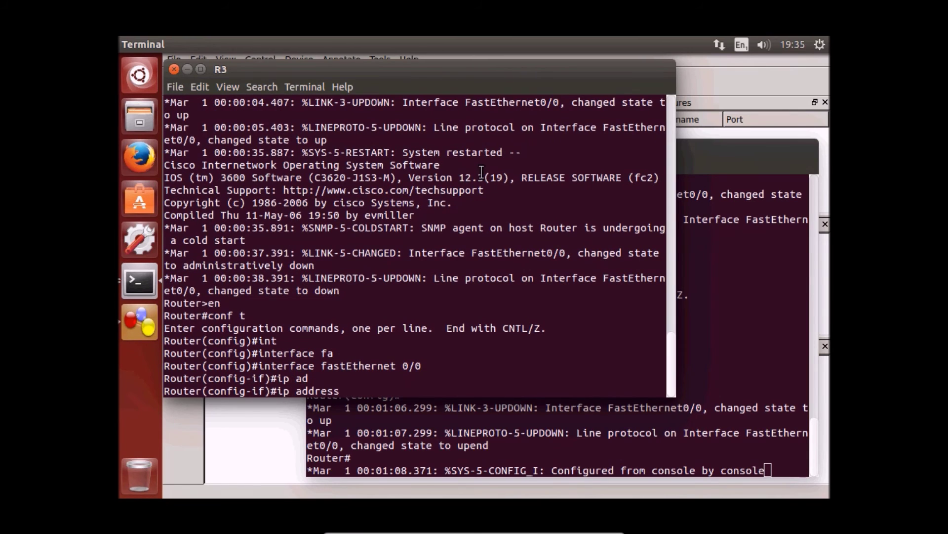
type("10.0.0.2")
type("255.255.255.0")
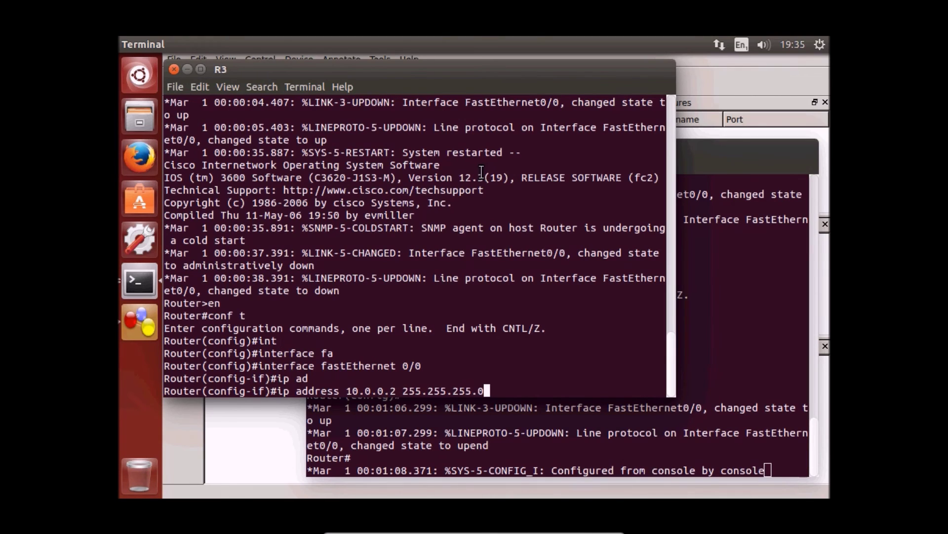
key("Return")
type("no shut")
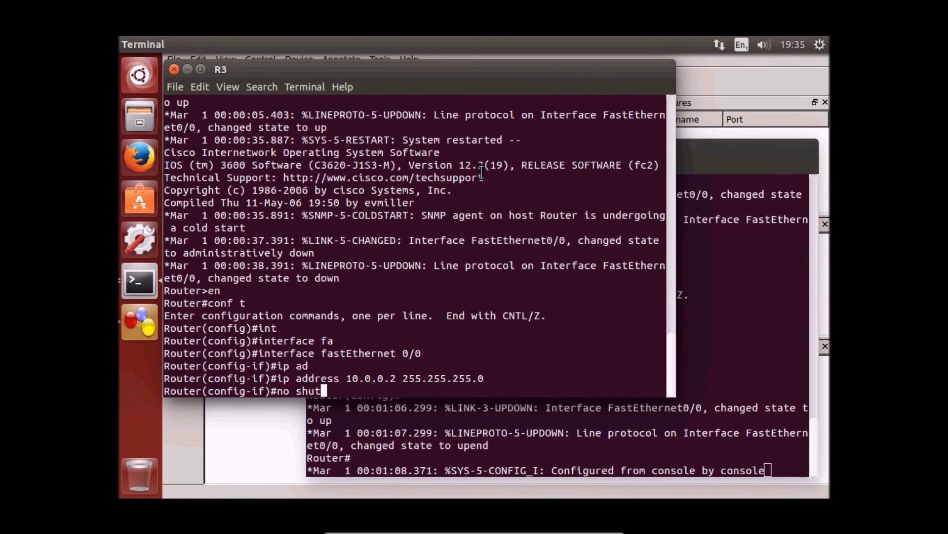
key("Return")
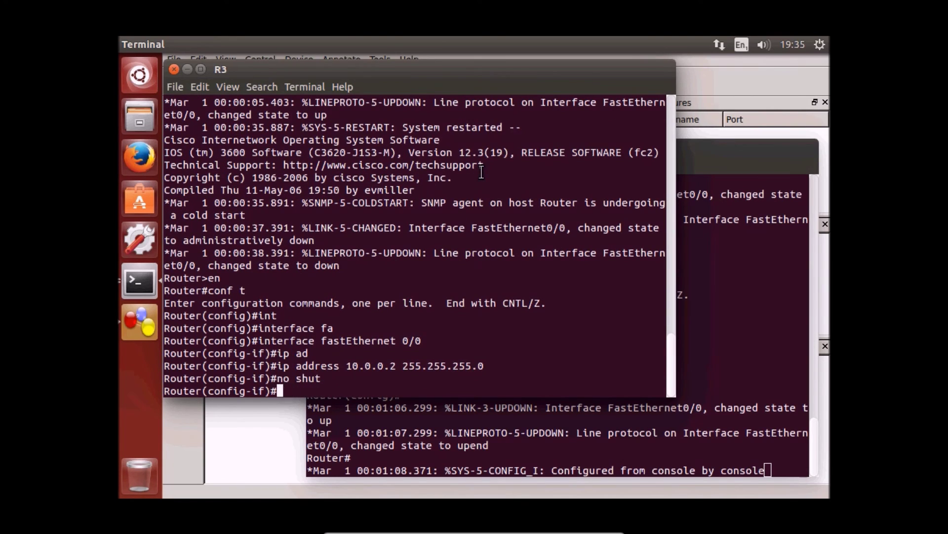
type("end")
key("Return")
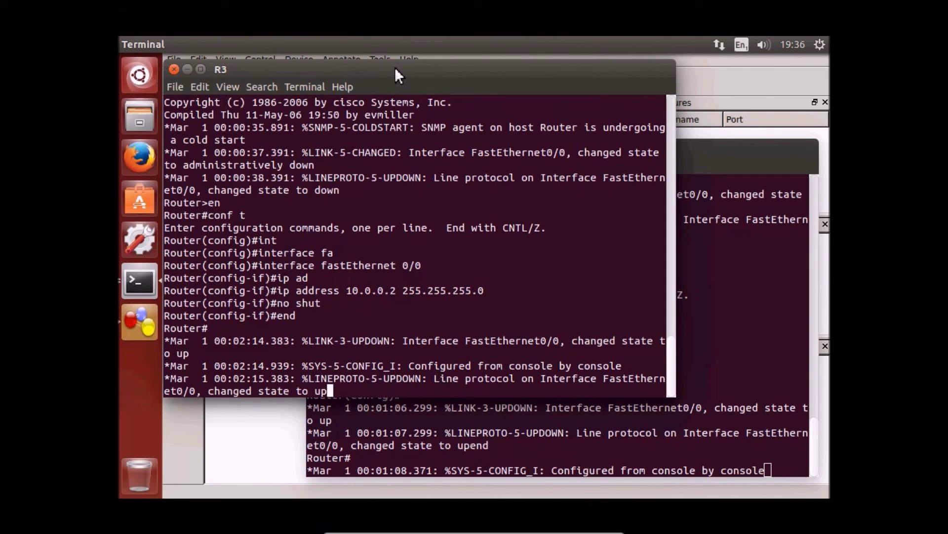
key("Return")
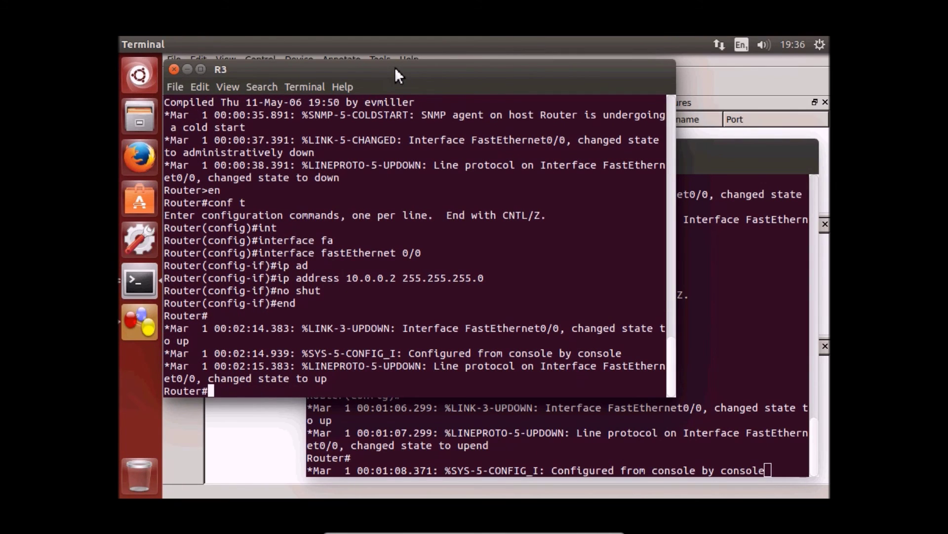
Ping 10.0.0.1 from R3 and from R4, and review R3's ping results
type("ping 10.0.0")
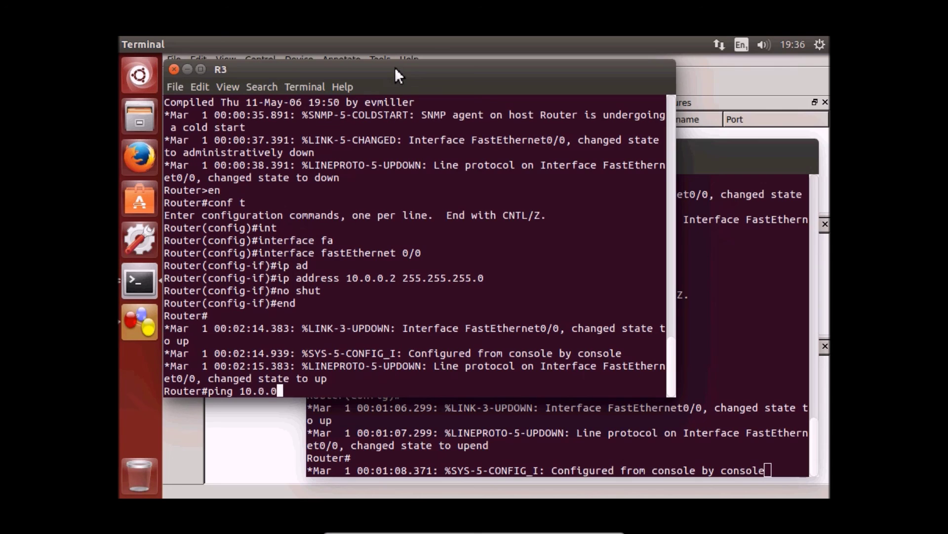
type(".1")
key("Return")
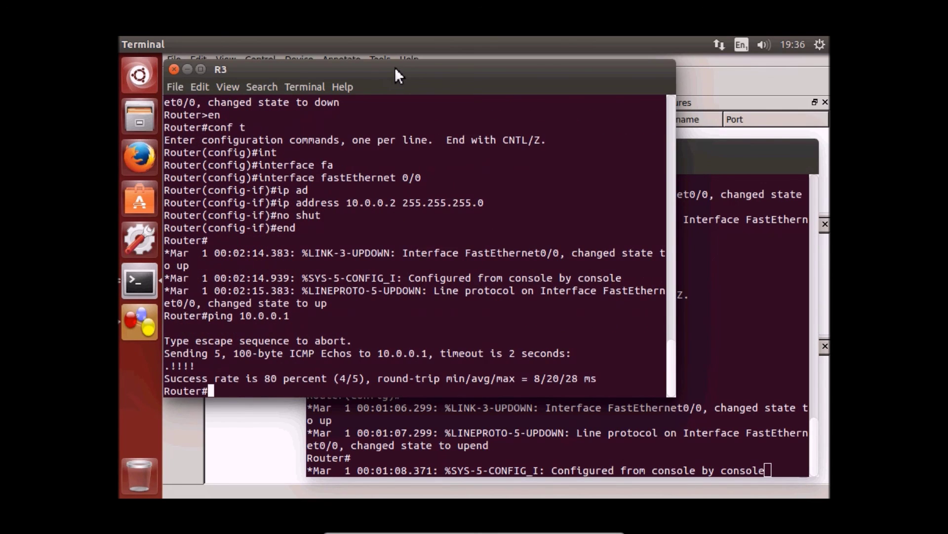
left_click(768, 470)
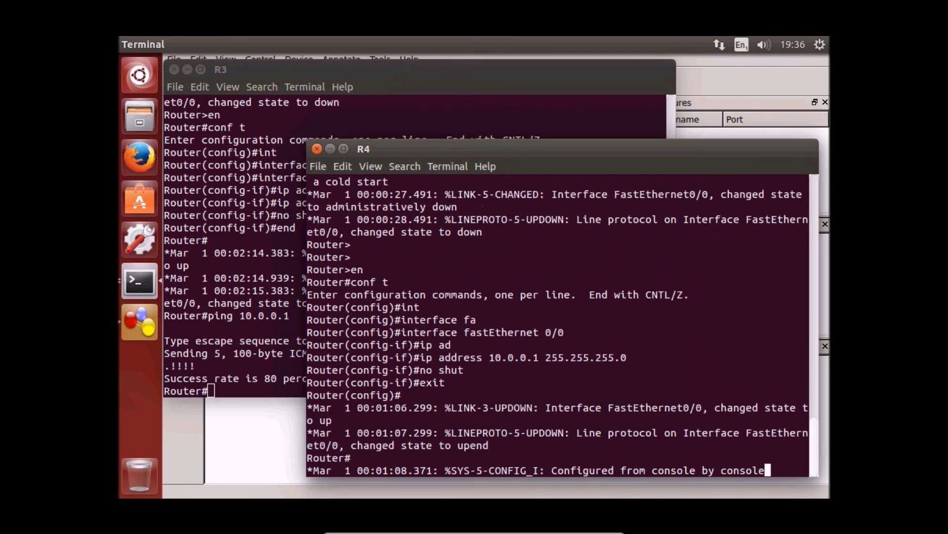
key("Return")
type("ping ")
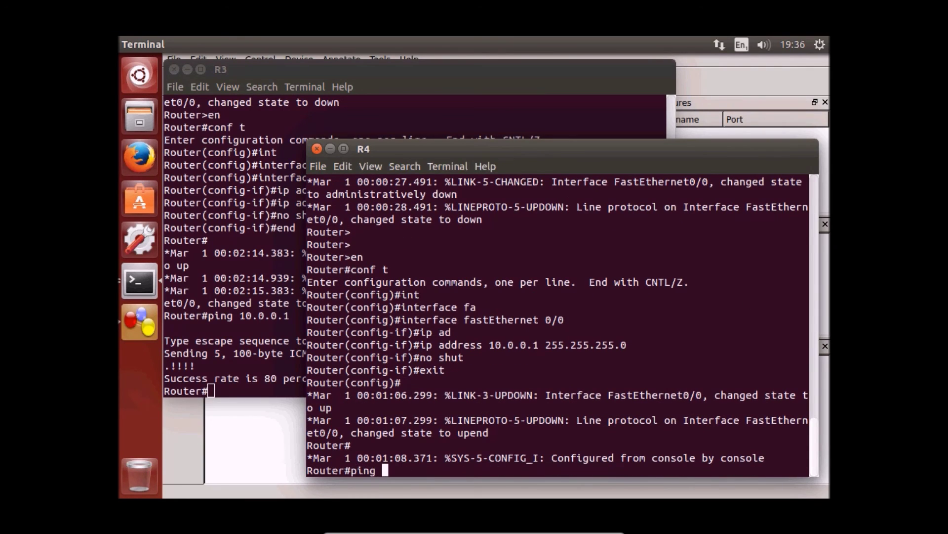
type("10.0.0.1")
key("Return")
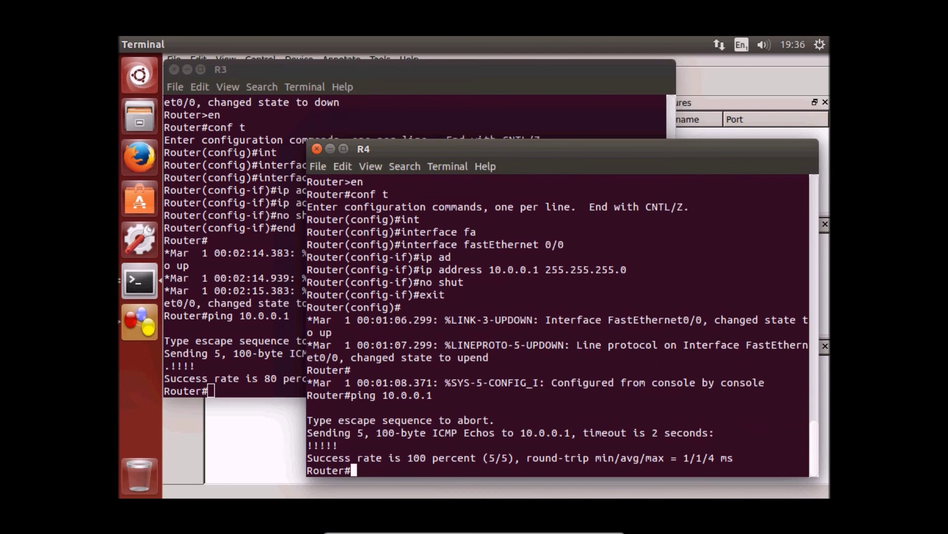
left_click(198, 255)
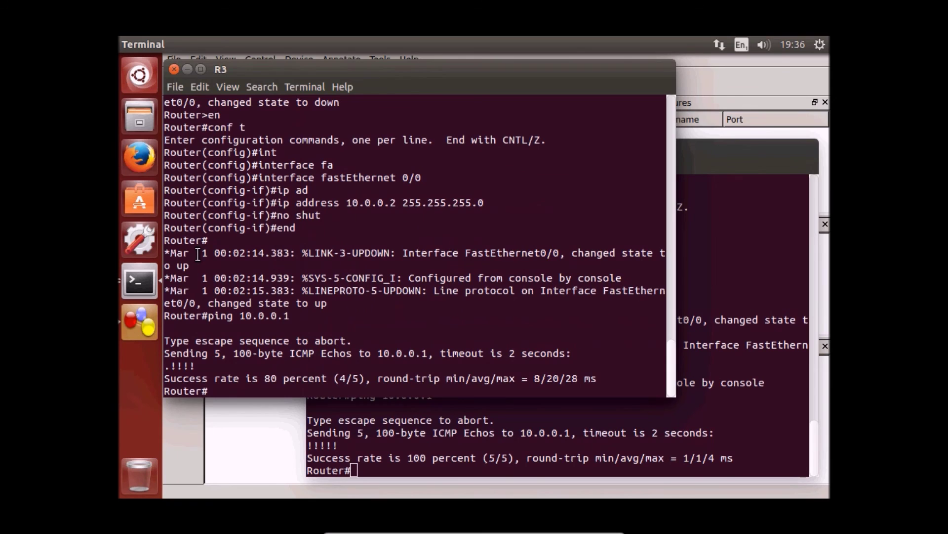
left_click(616, 421)
Display R4's interface IP details with 'show ip interface'
type("sh")
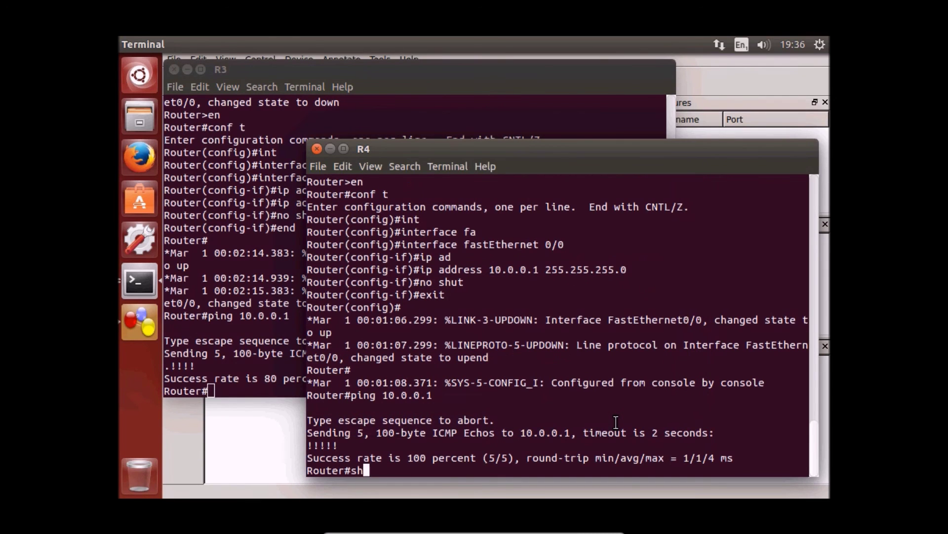
type("ow ip int")
key("Tab")
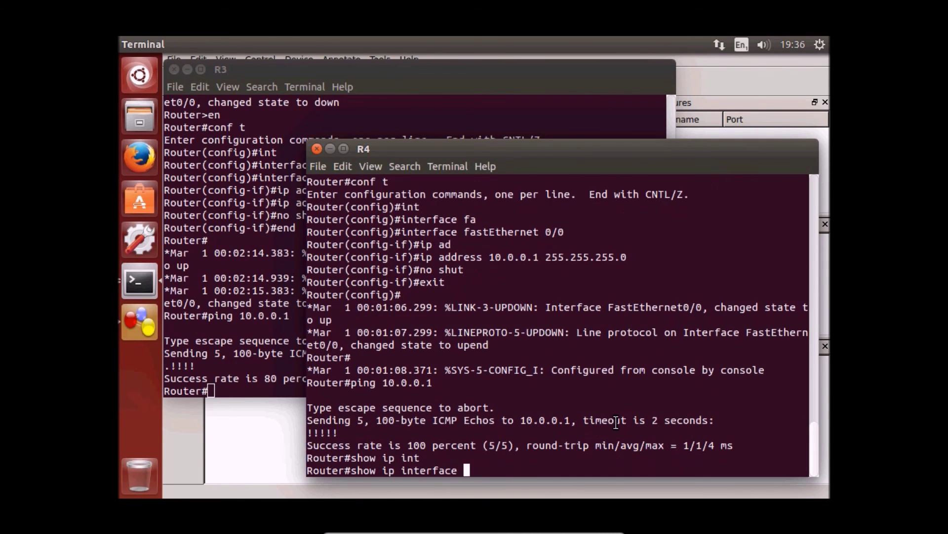
key("Return")
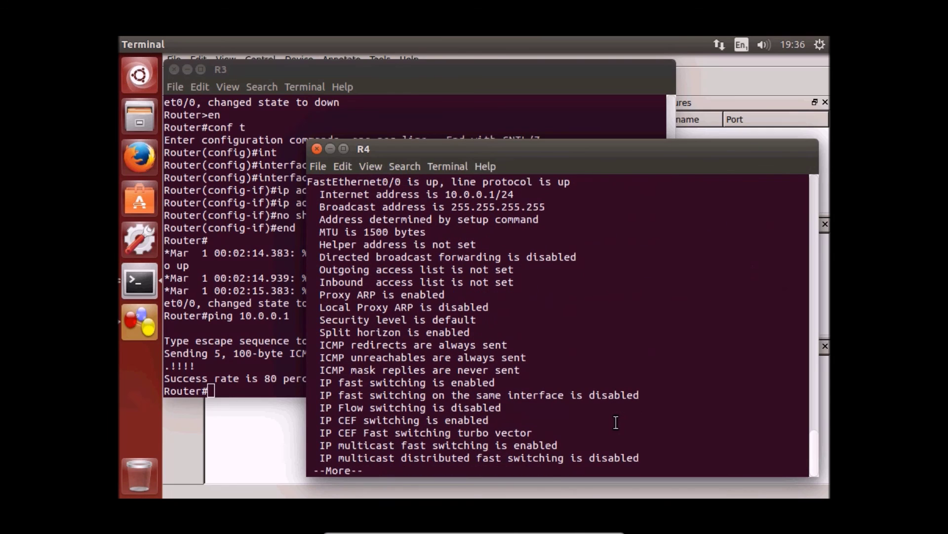
key("q")
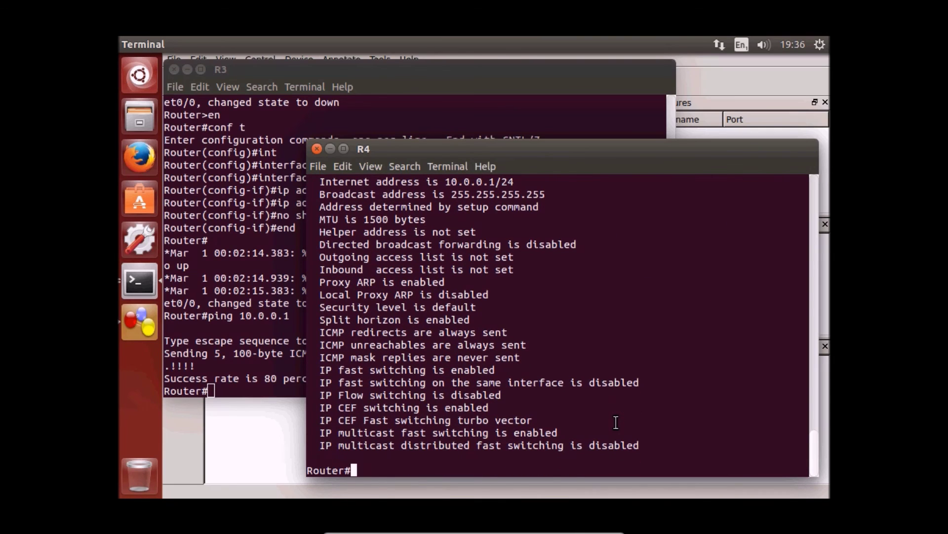
Ping R3 at 10.0.0.2 from R4 by editing the recalled ping command
key("Up")
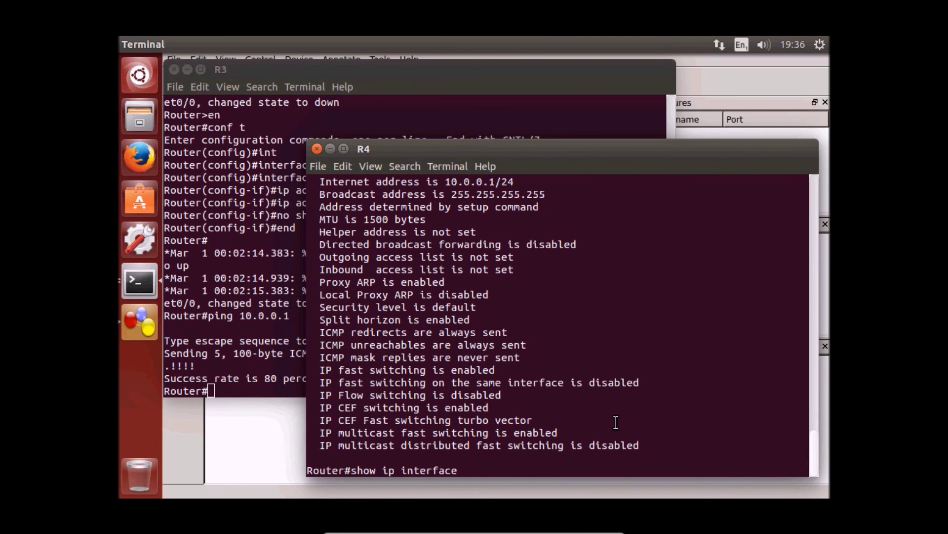
key("Up")
key("BackSpace")
type("2")
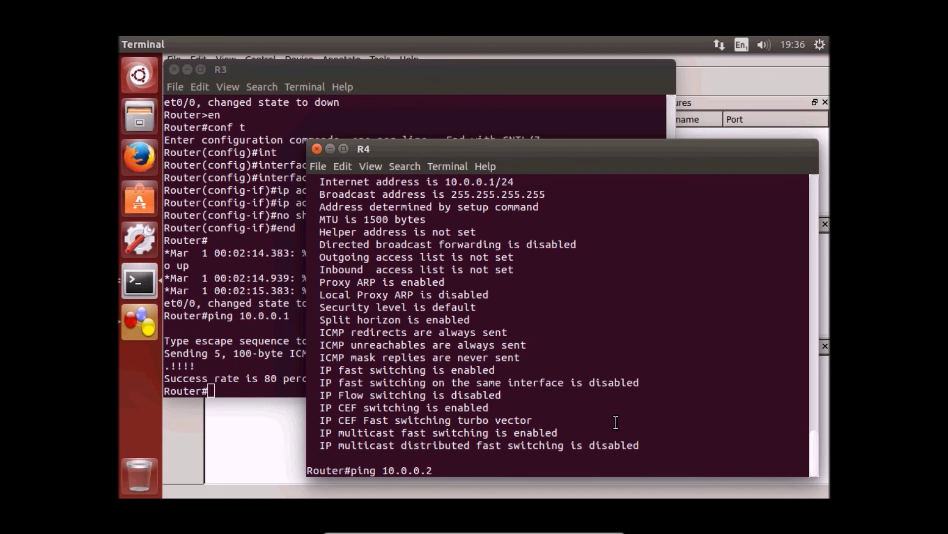
key("Return")
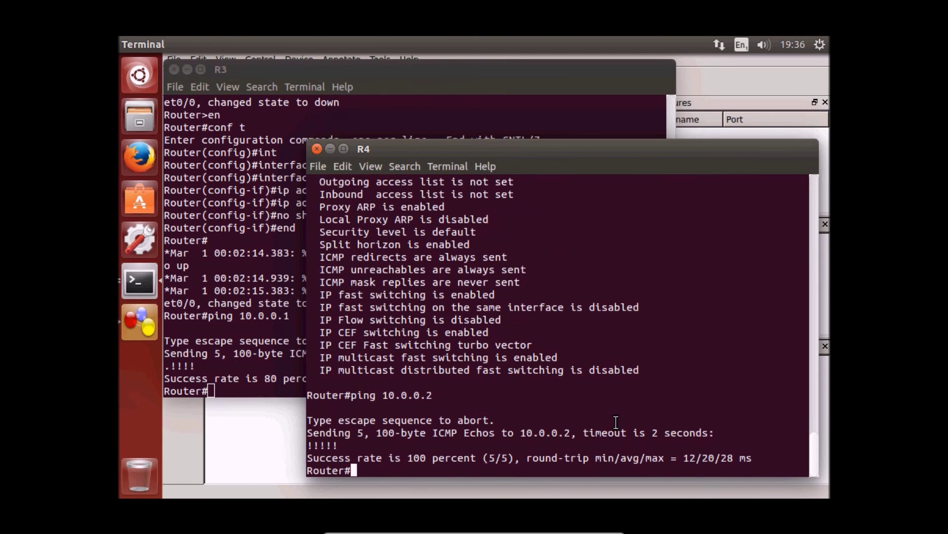